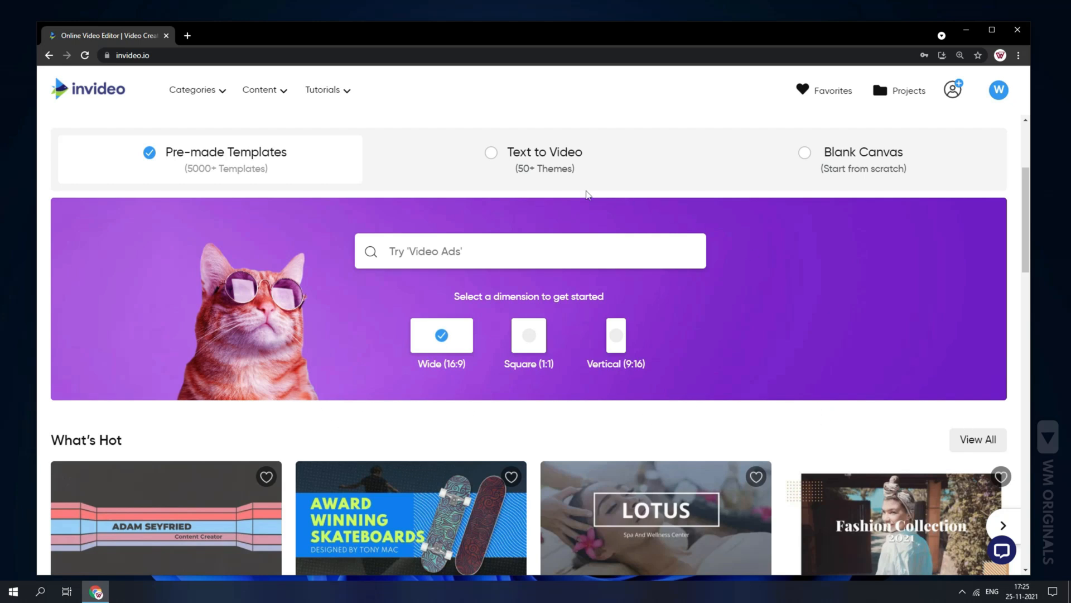
Step: View the Text to Video and Blank Canvas starting options and return to Pre-made Templates
click(517, 168)
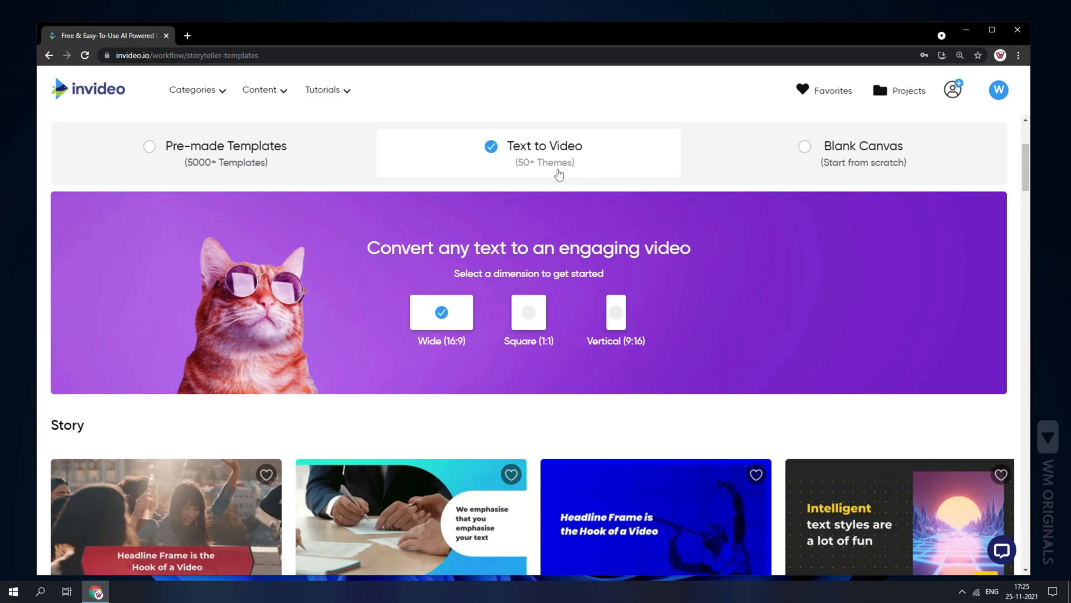
click(845, 167)
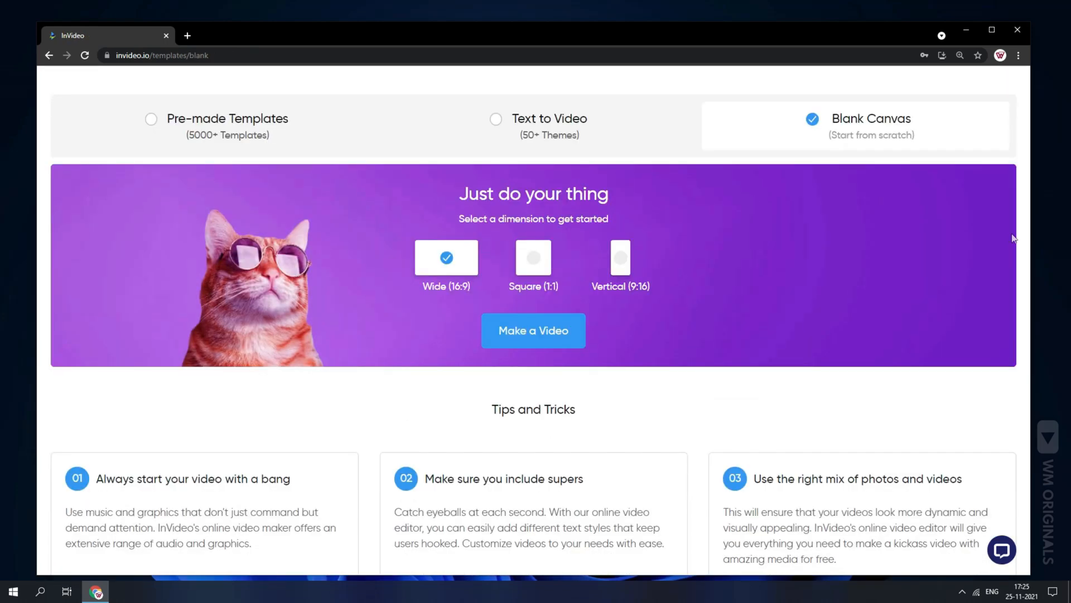
scroll(1004, 240, down, 1)
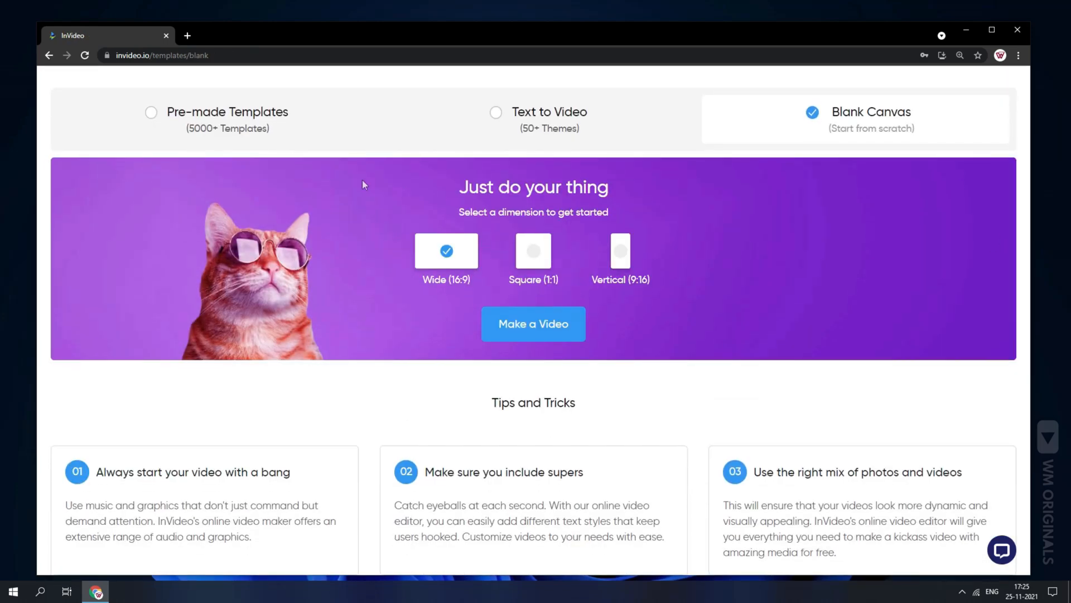
click(179, 111)
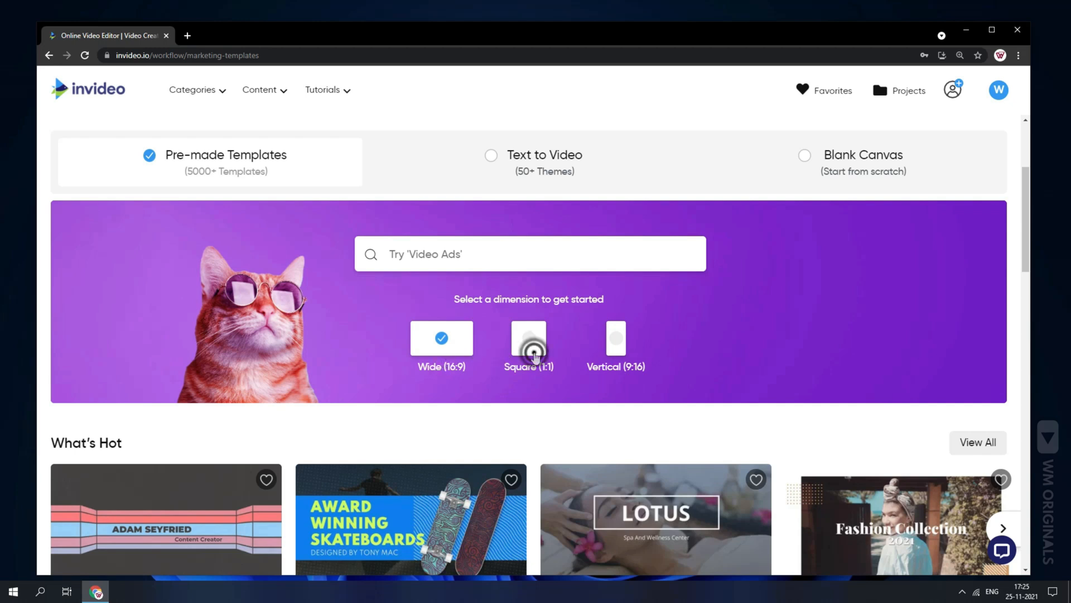
Step: Preview the pre-made templates in Square (1:1) and Vertical (9:16) dimensions and return to Wide (16:9)
click(534, 356)
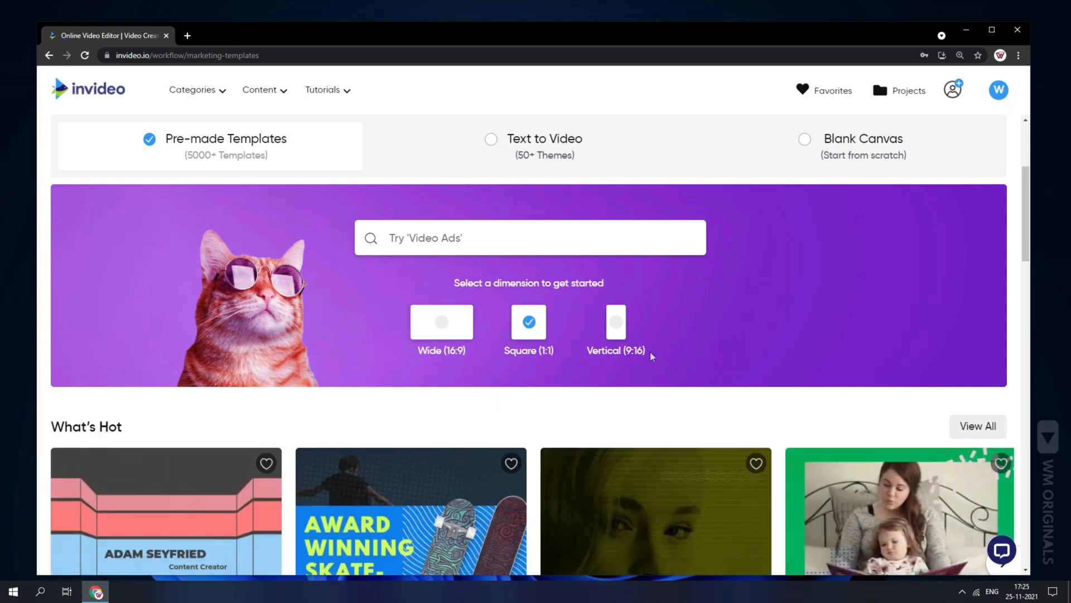
click(615, 327)
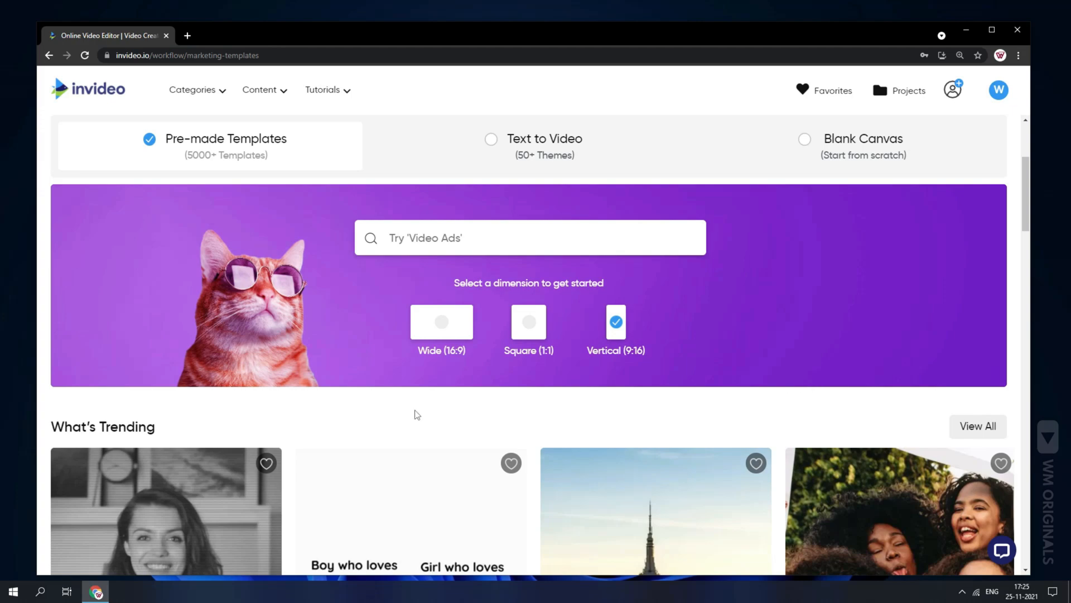
click(437, 339)
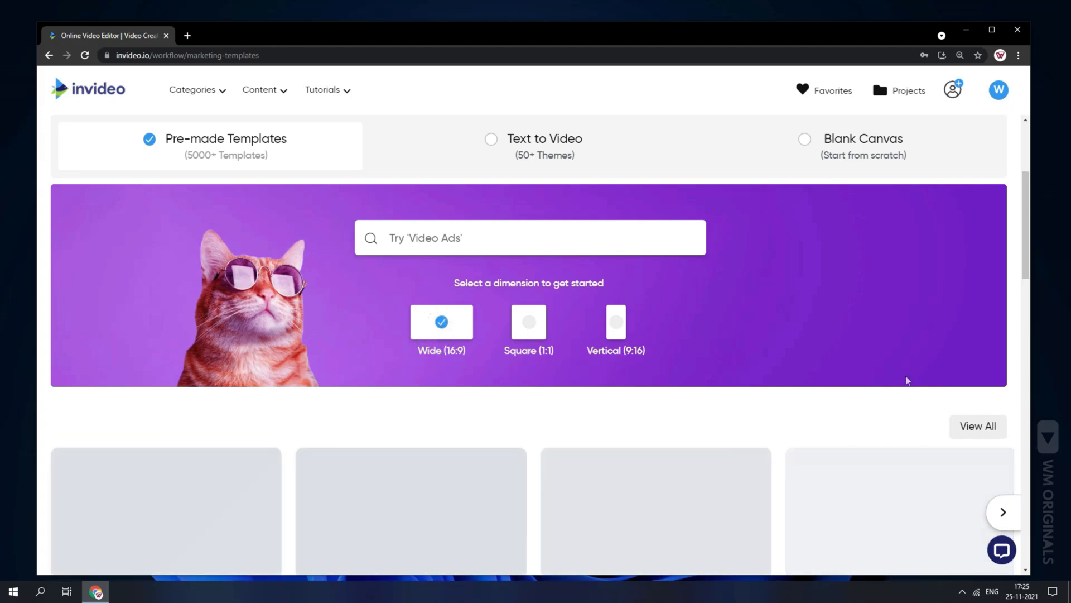
Step: Examine the wide pre-made template categories, from Intros and Logo Reveals through to Listicles
scroll(967, 375, down, 20)
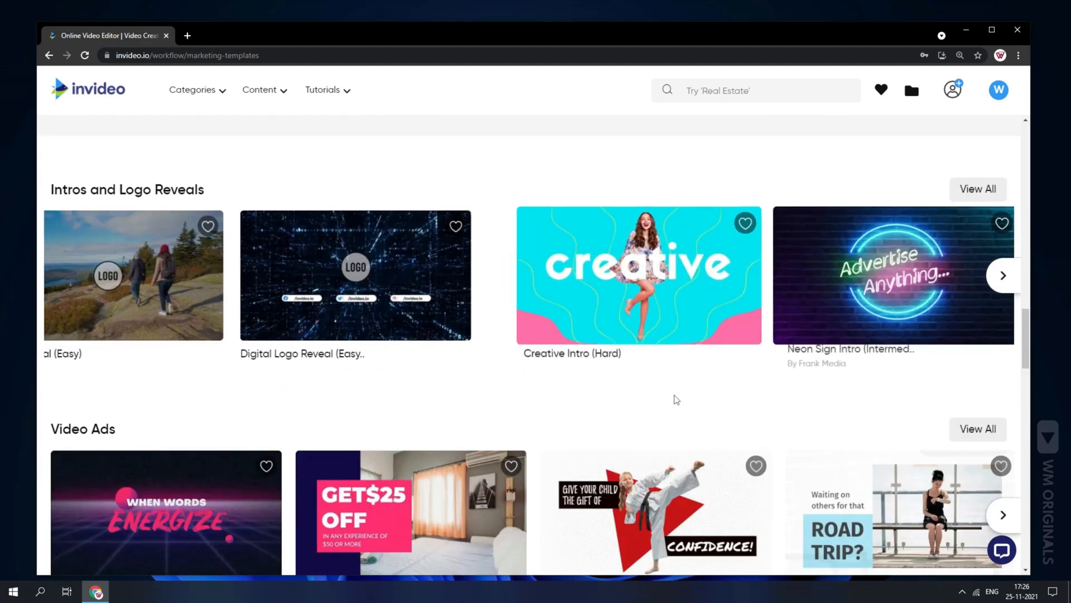
scroll(676, 399, down, 14)
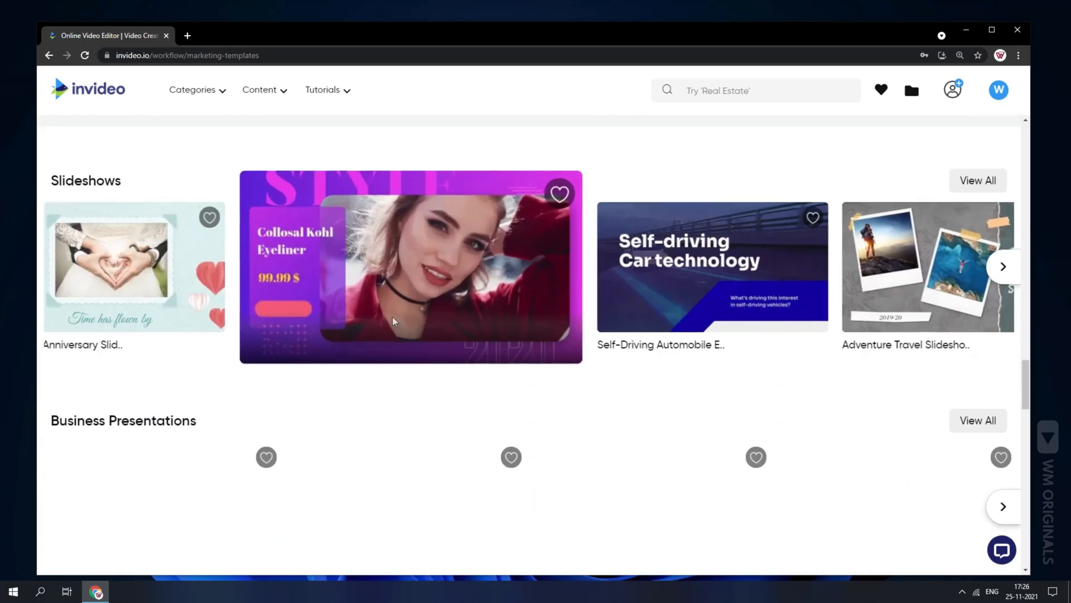
scroll(592, 367, down, 4)
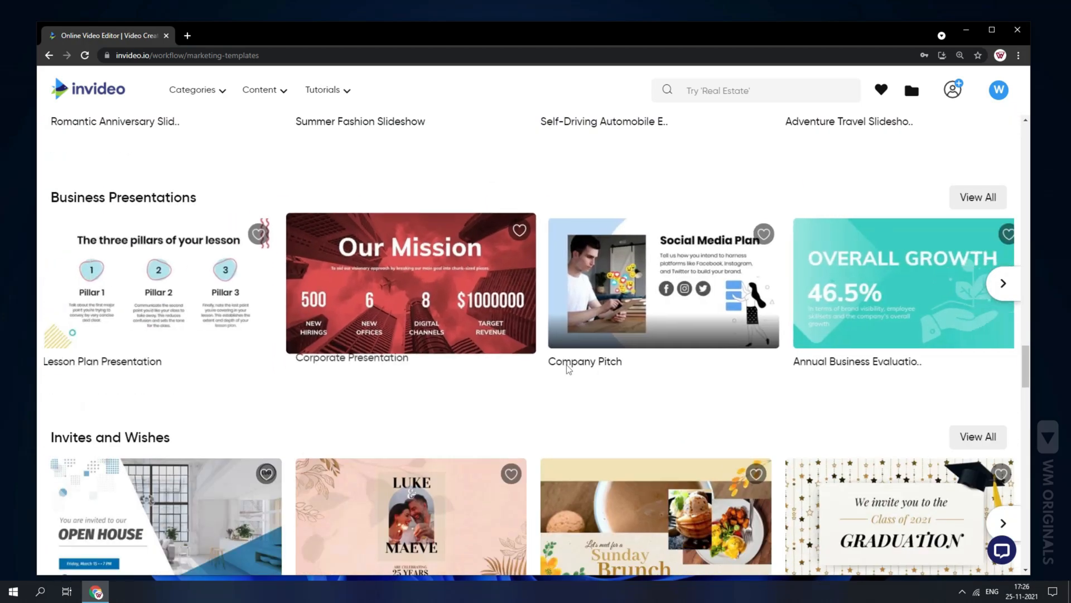
scroll(592, 367, down, 4)
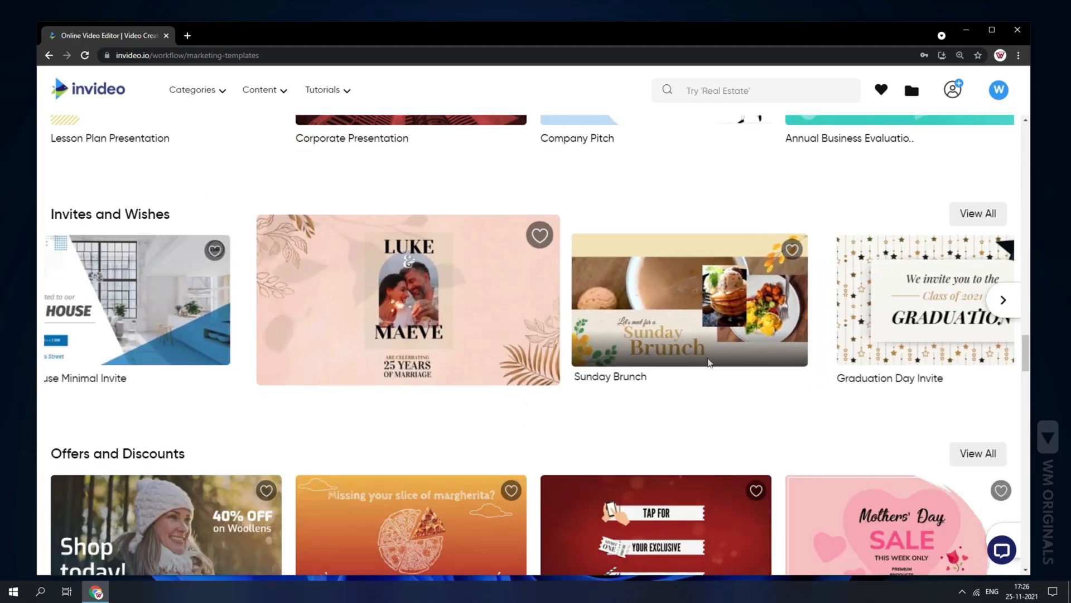
scroll(719, 362, down, 5)
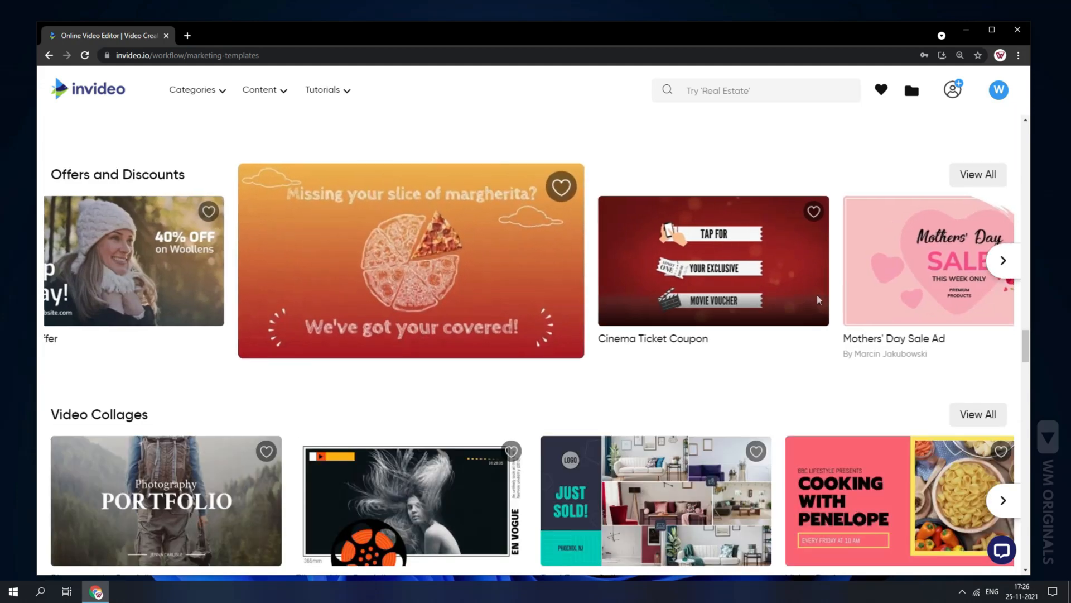
scroll(844, 287, down, 4)
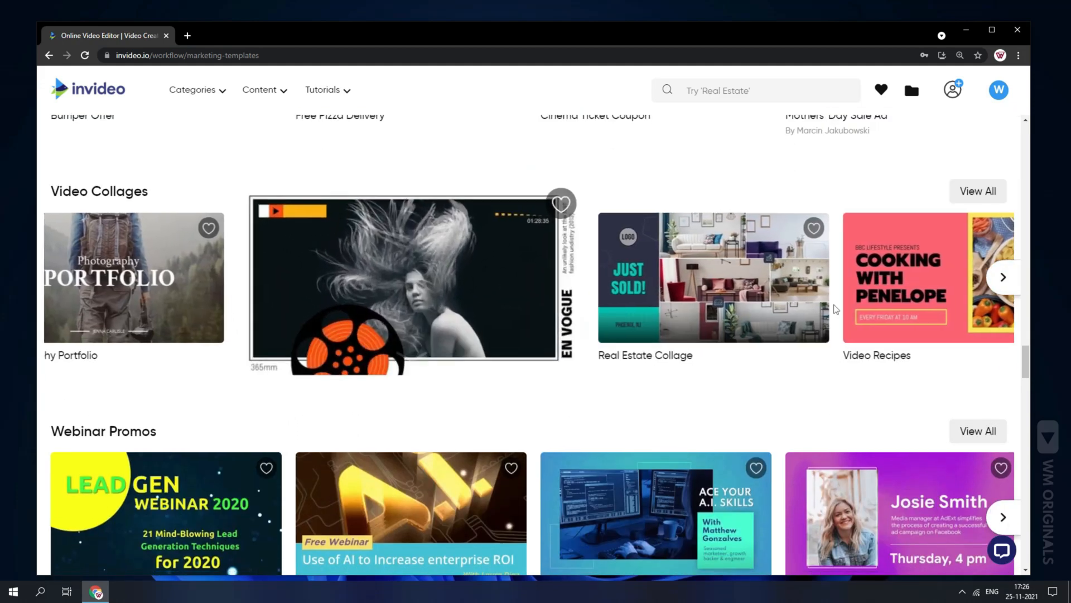
scroll(835, 306, down, 4)
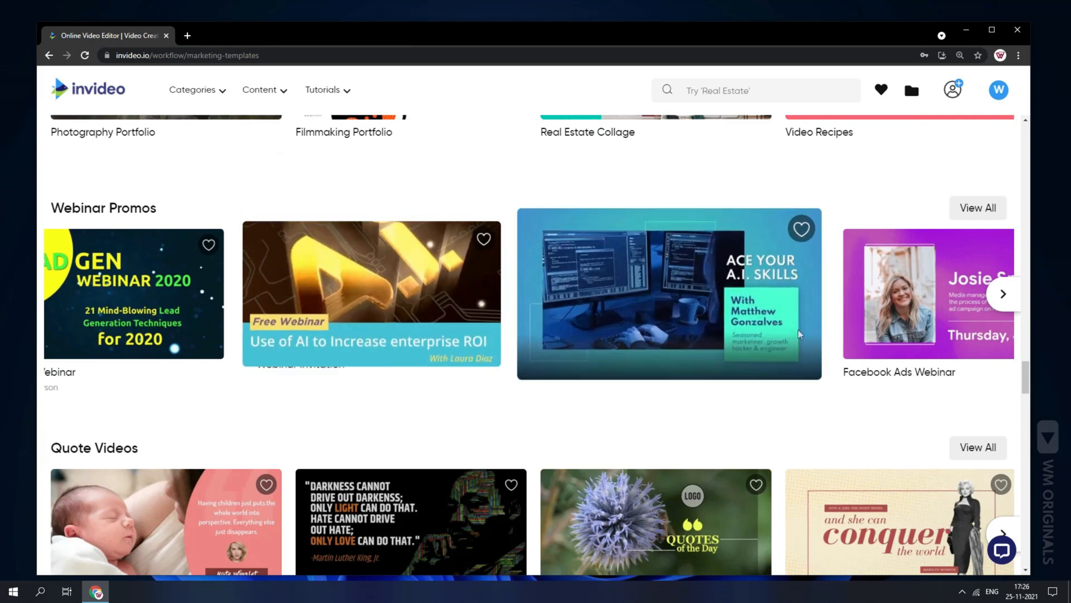
scroll(803, 334, down, 4)
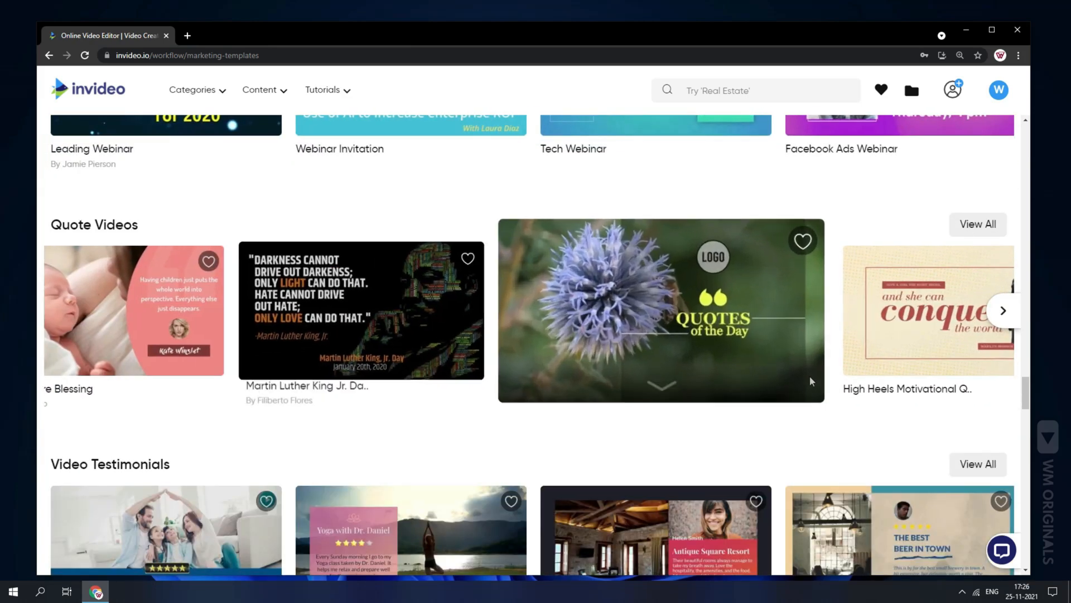
scroll(818, 370, down, 4)
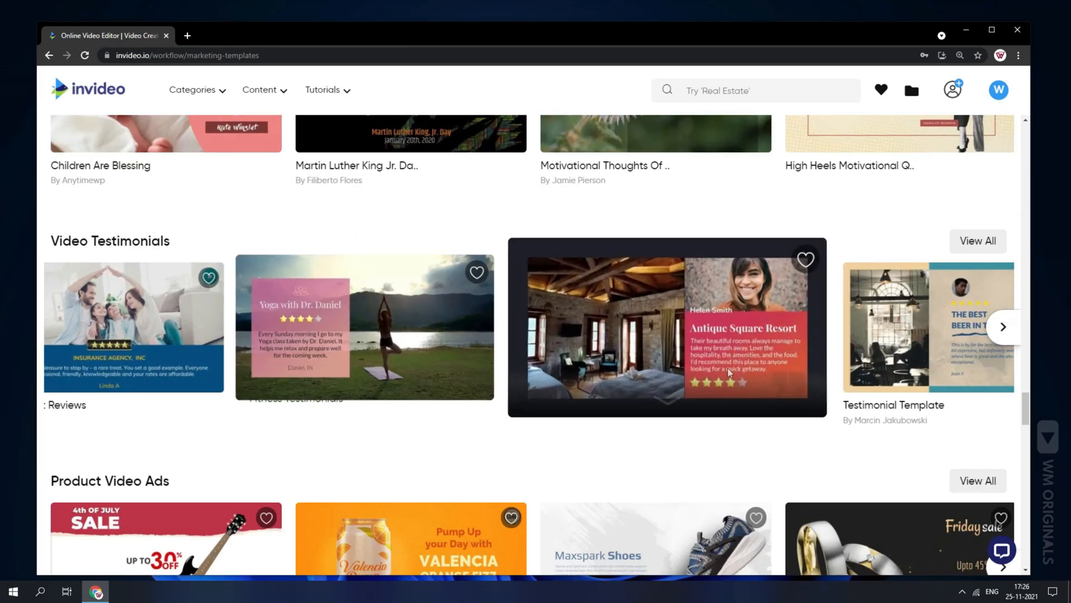
scroll(786, 365, down, 4)
scroll(713, 383, down, 4)
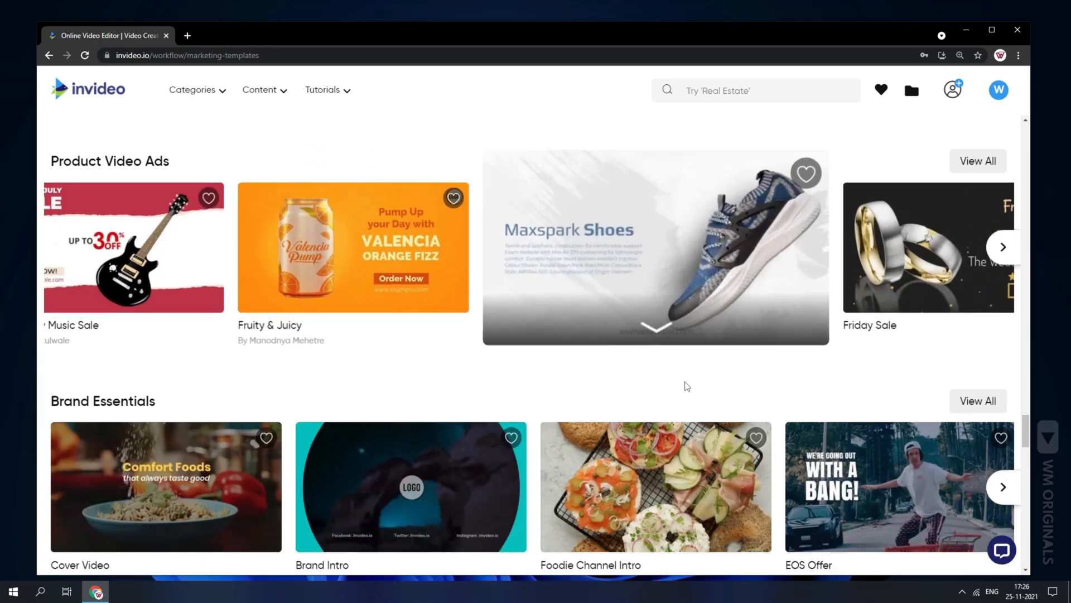
scroll(909, 378, down, 4)
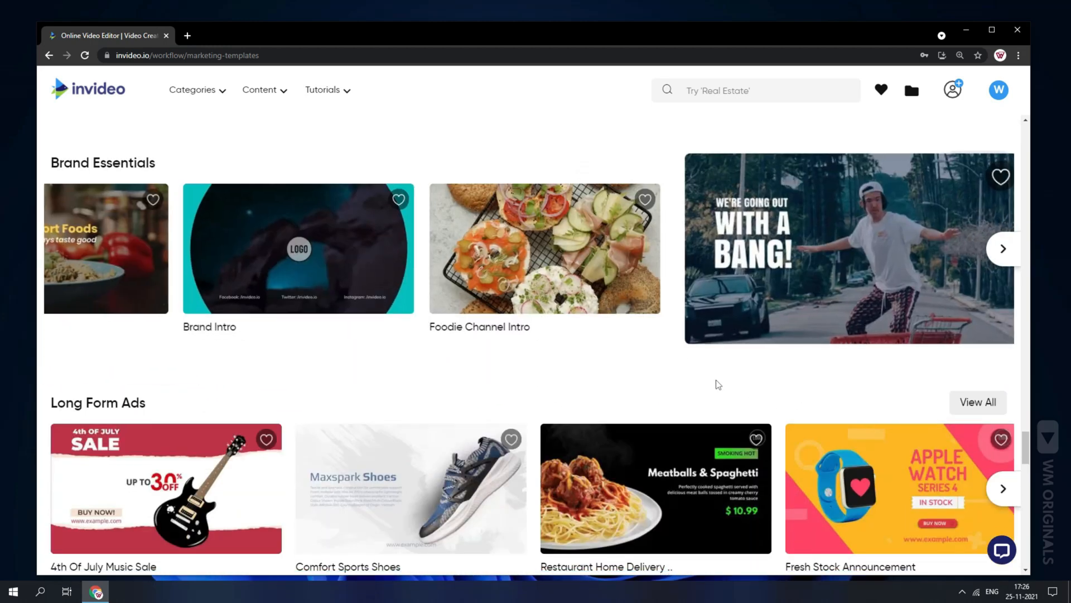
scroll(831, 386, down, 5)
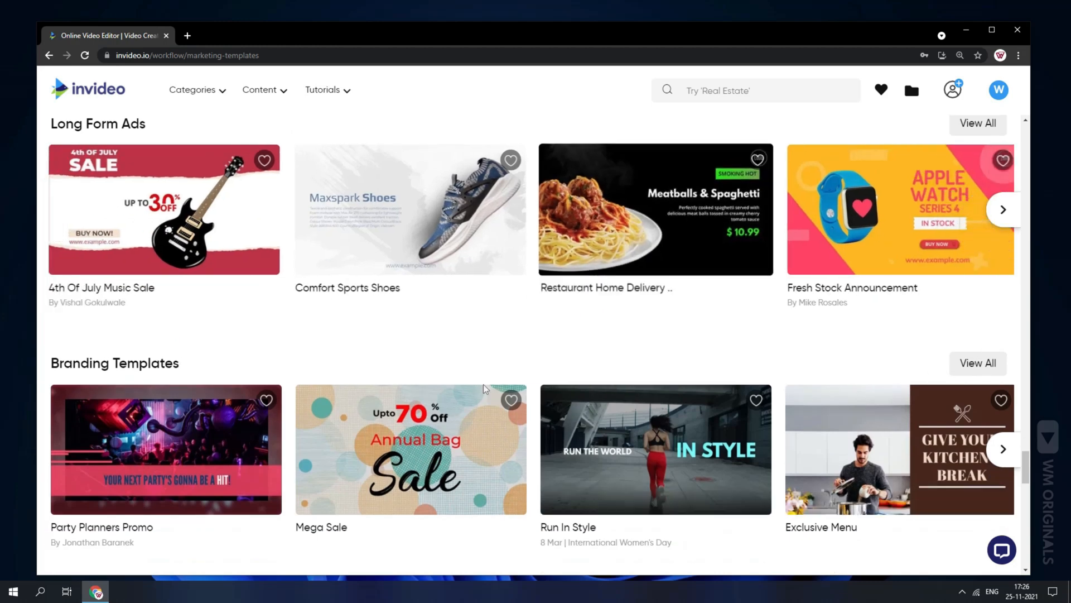
scroll(471, 390, down, 6)
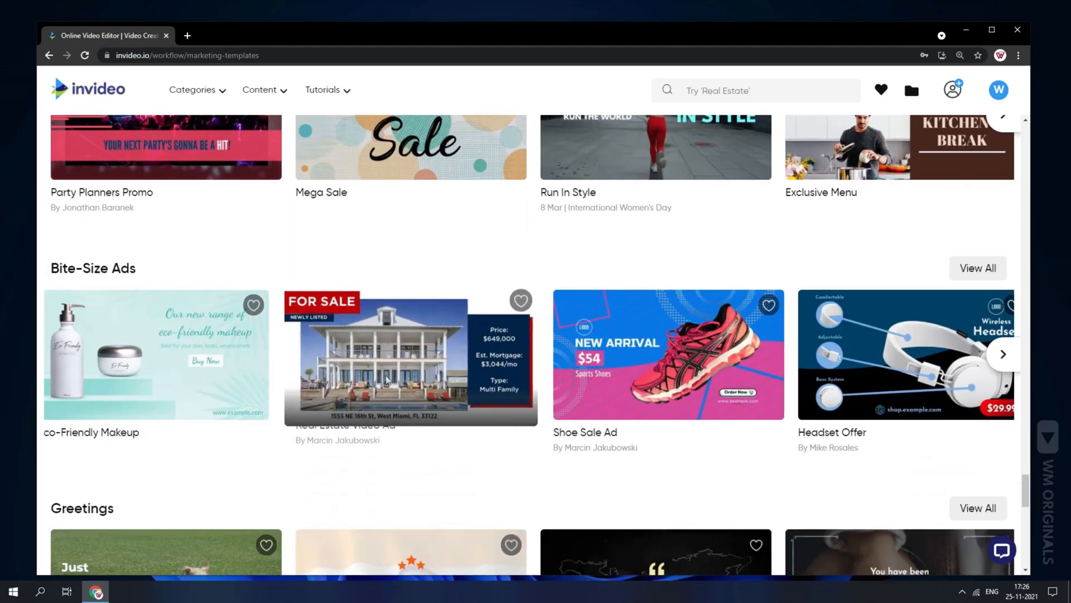
scroll(390, 408, down, 2)
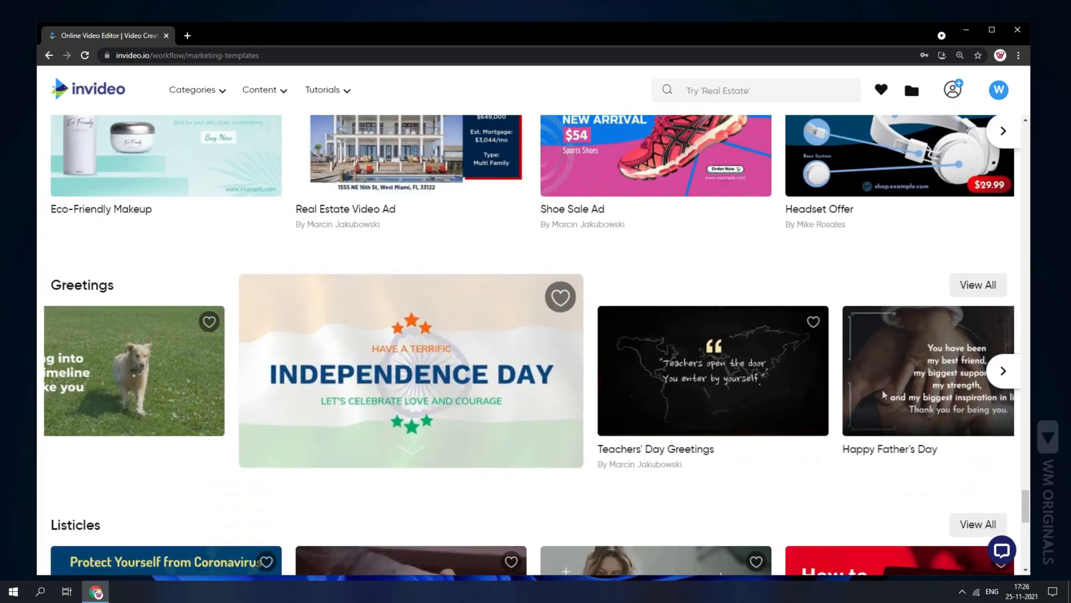
scroll(884, 394, down, 5)
Step: Open the full list of templates in the Product Video Ads category
scroll(803, 402, up, 4)
scroll(799, 380, up, 13)
scroll(744, 399, up, 8)
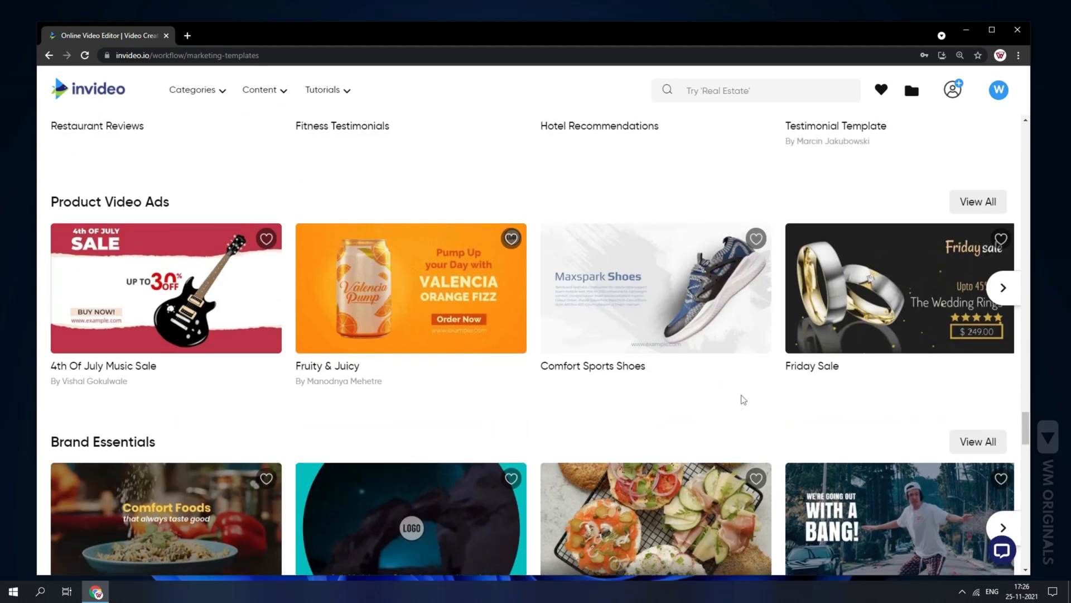
scroll(744, 399, up, 1)
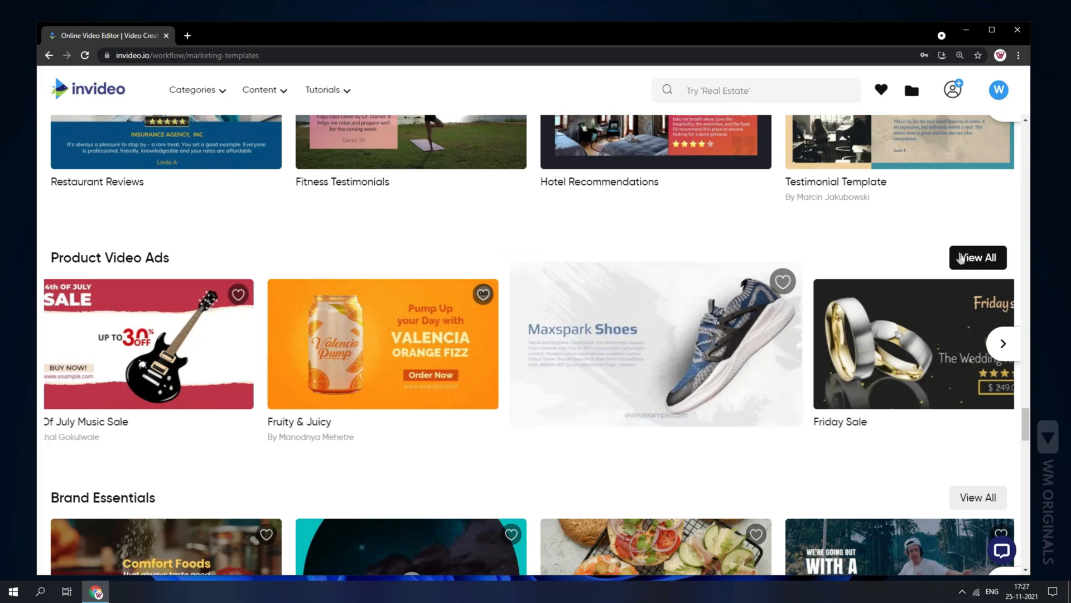
click(971, 259)
Step: Preview the Fresh Stock Announcement template and start a Wide (16:9) project from it
scroll(388, 411, down, 9)
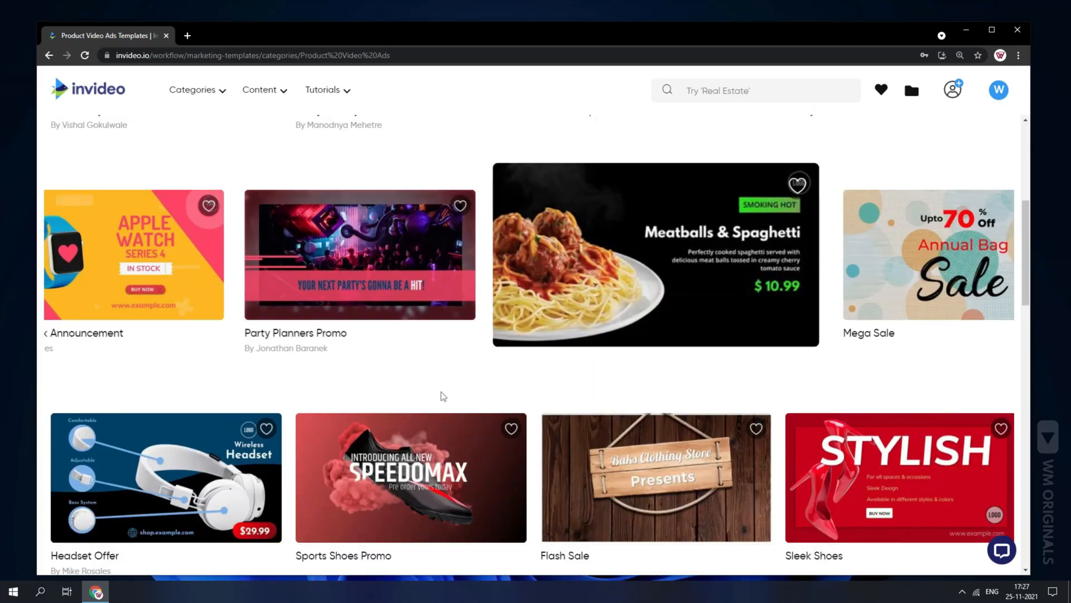
scroll(564, 389, down, 2)
scroll(389, 392, up, 4)
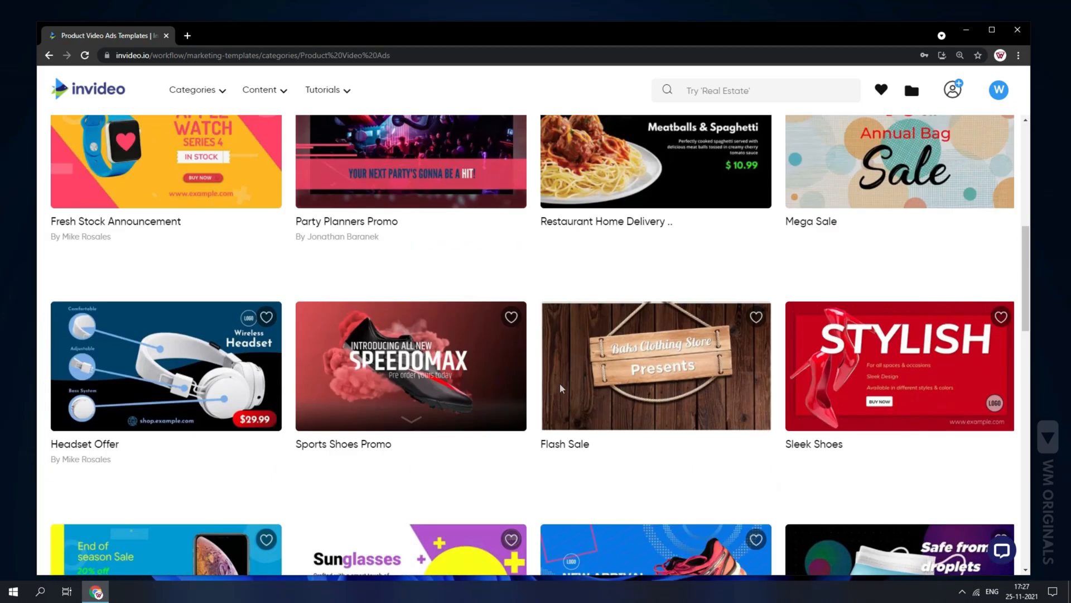
scroll(733, 363, up, 4)
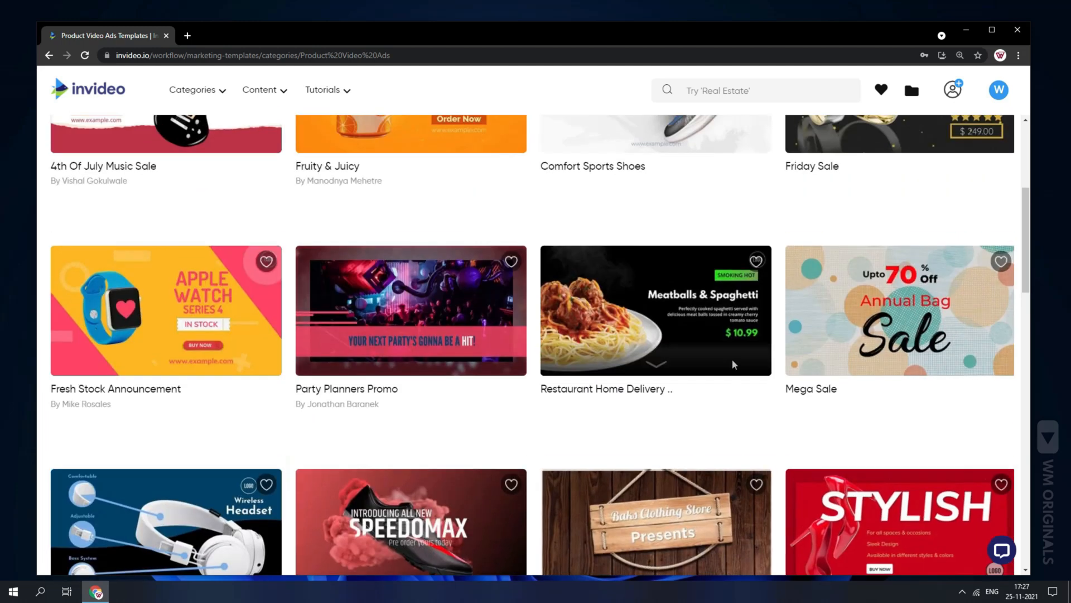
scroll(732, 364, up, 2)
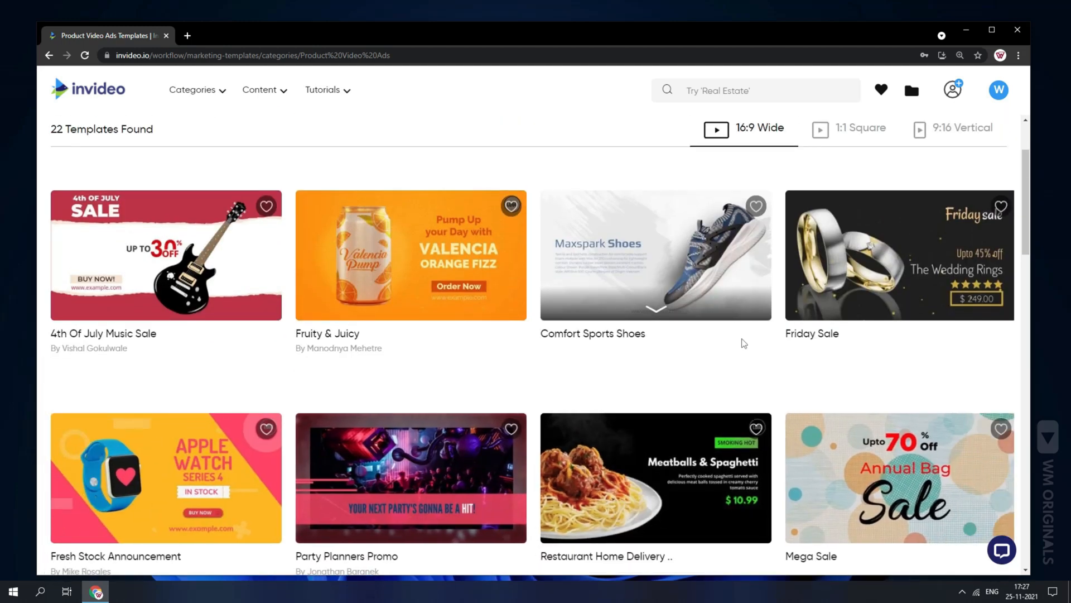
scroll(744, 343, down, 2)
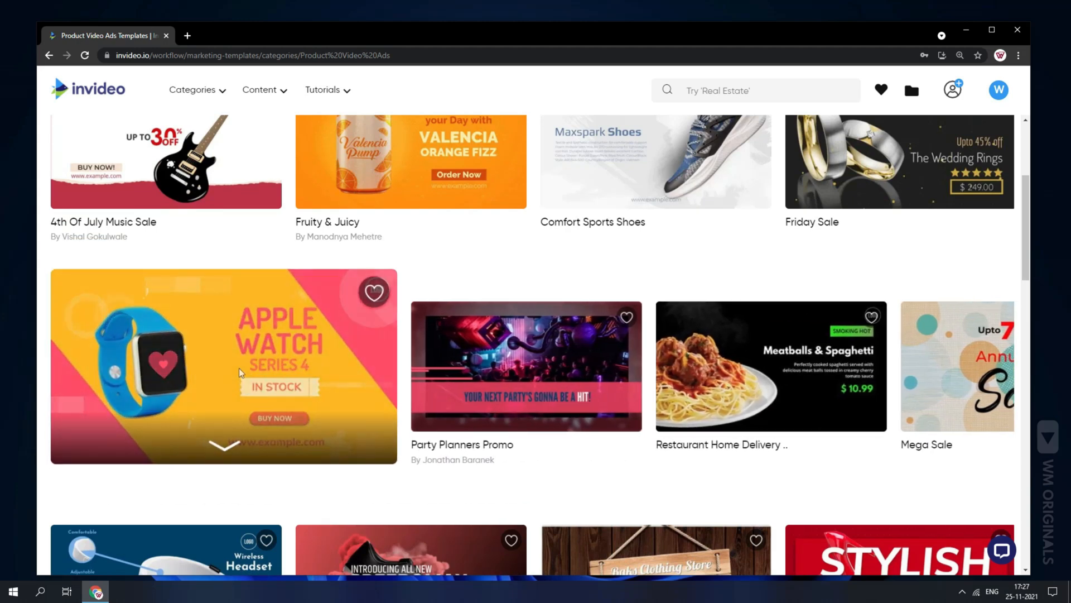
click(206, 385)
scroll(237, 369, down, 3)
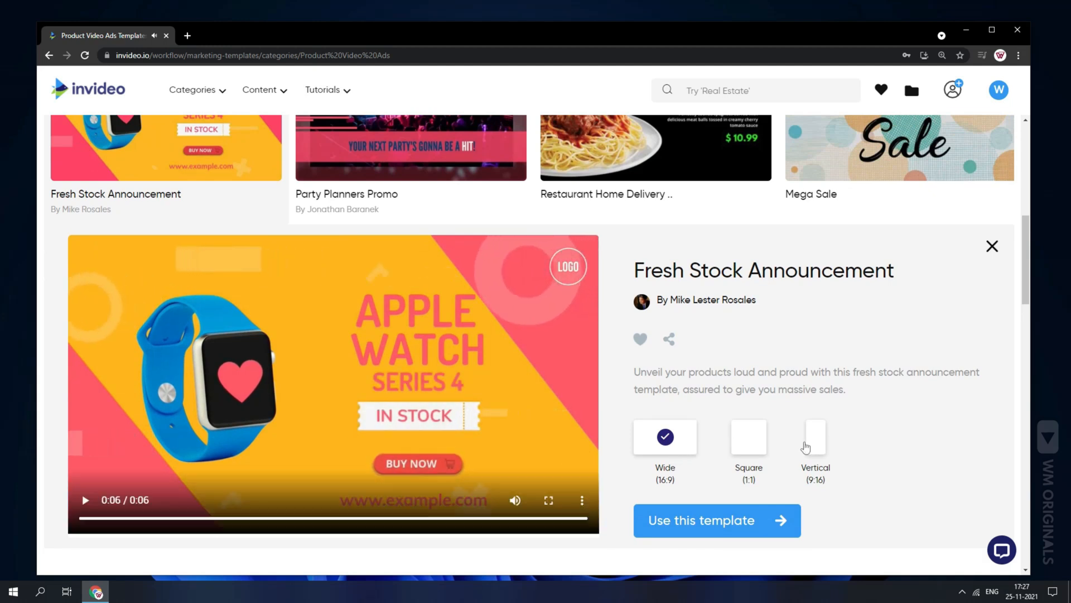
click(712, 520)
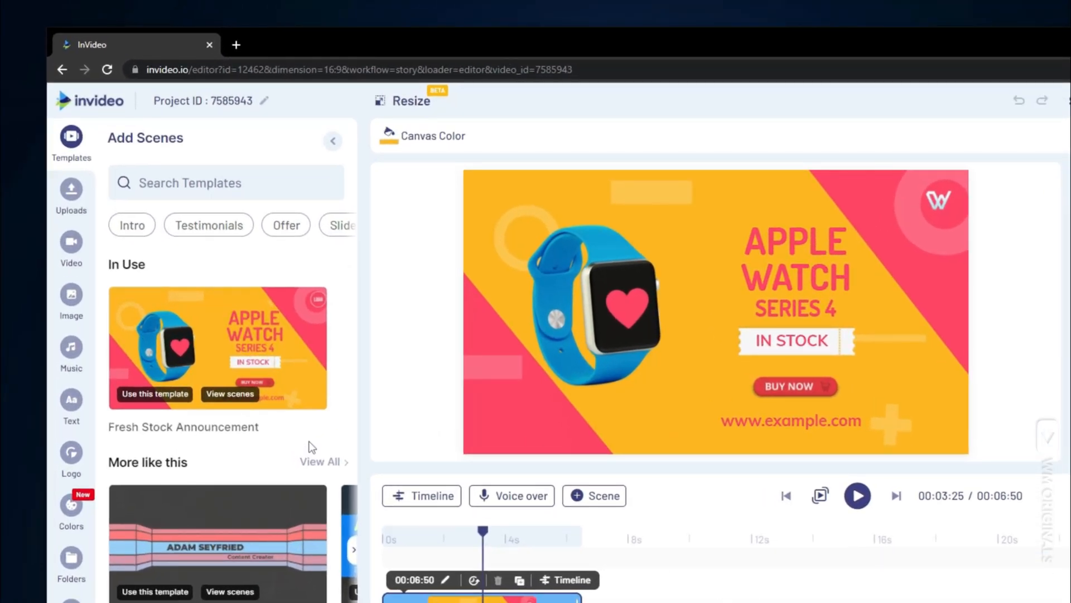
Step: Examine the template categories offered for adding scenes, from More like this to Business Presentations
scroll(212, 402, down, 3)
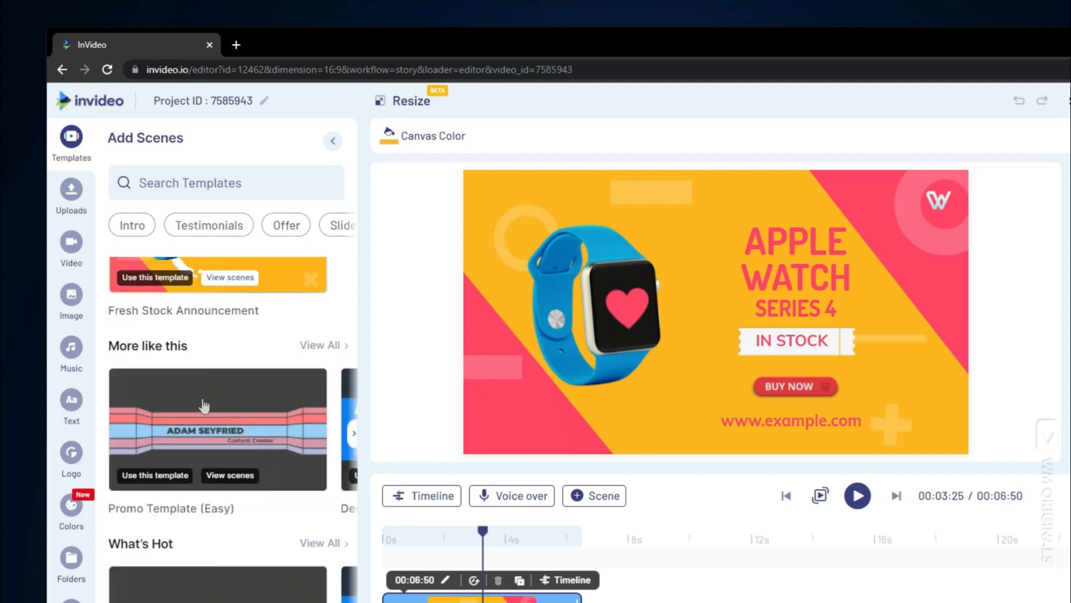
scroll(234, 413, down, 5)
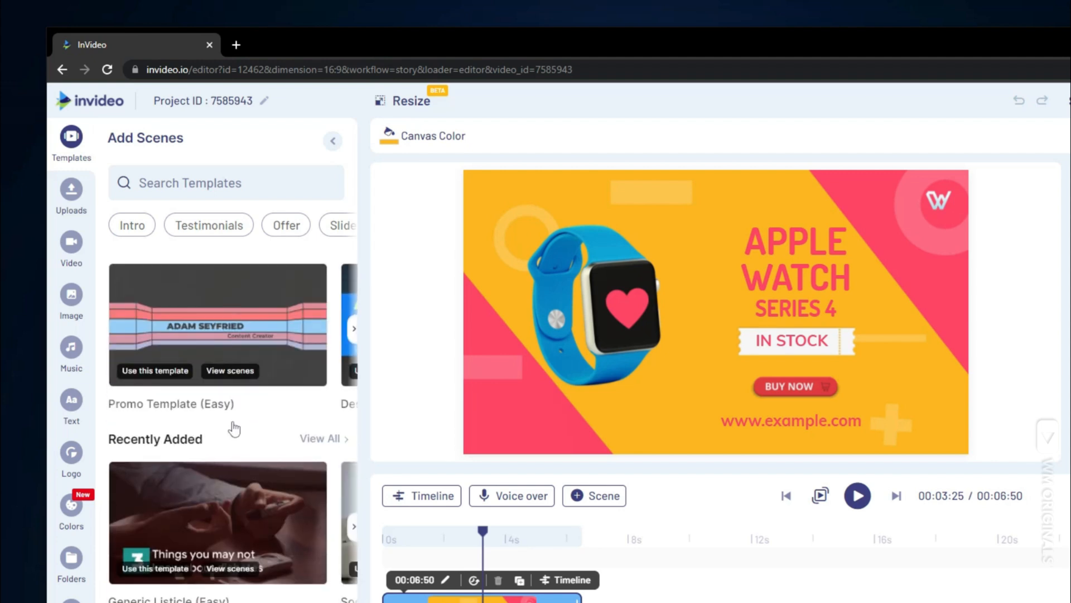
scroll(234, 434, down, 5)
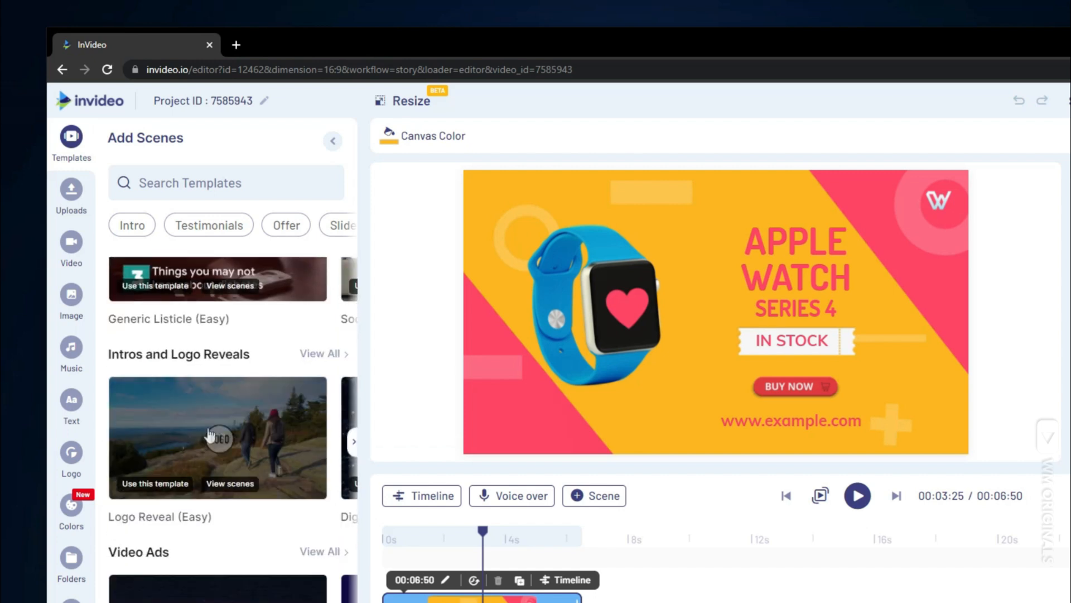
scroll(254, 437, down, 5)
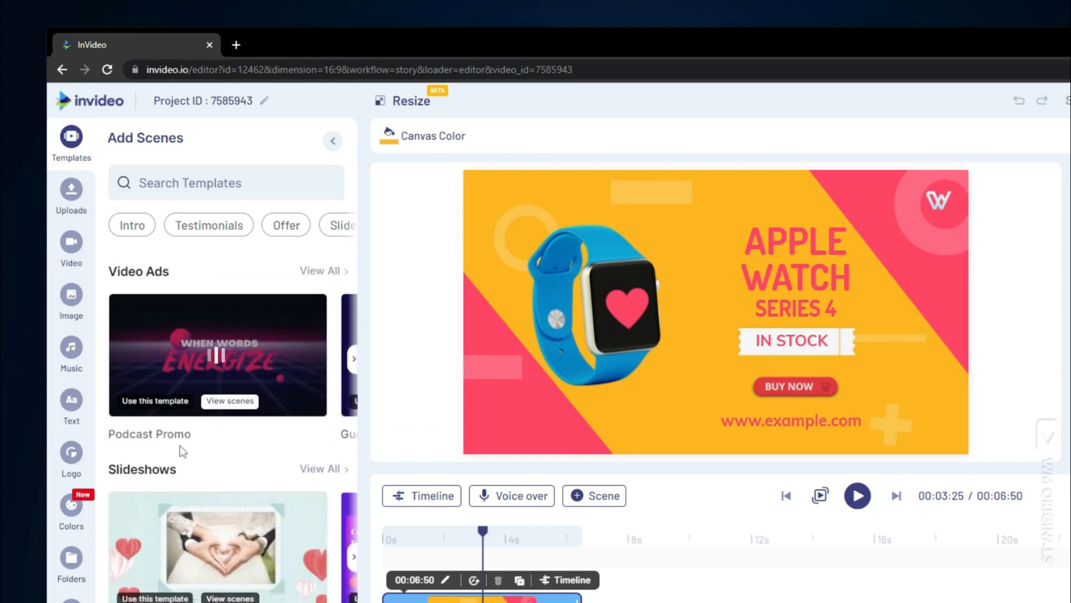
scroll(302, 454, down, 3)
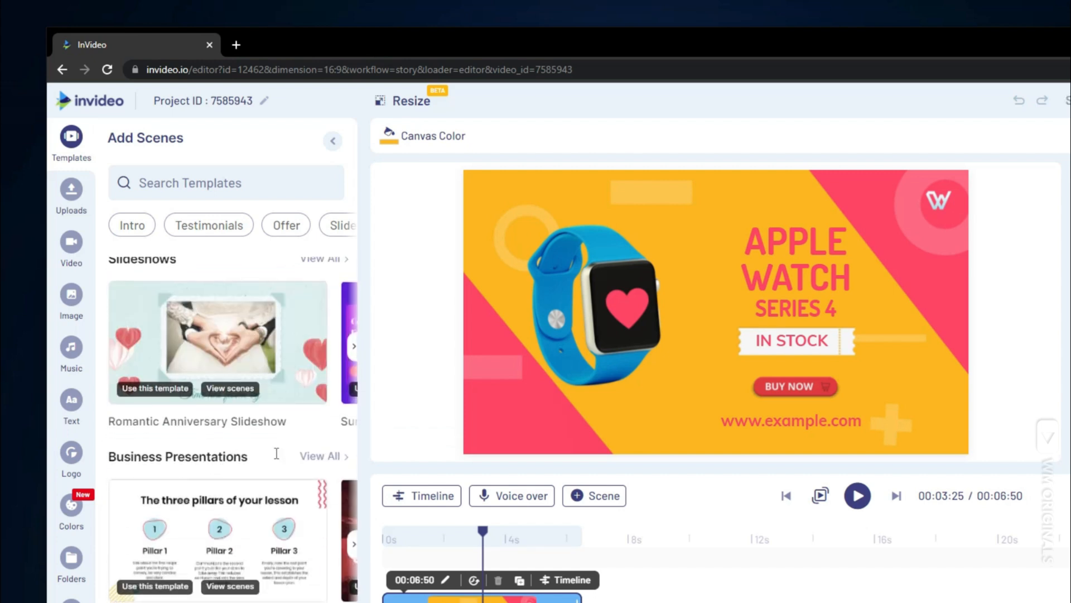
Step: Examine the uploaded media, the stock videos and the stock images, including the bing.com results option
scroll(275, 453, up, 15)
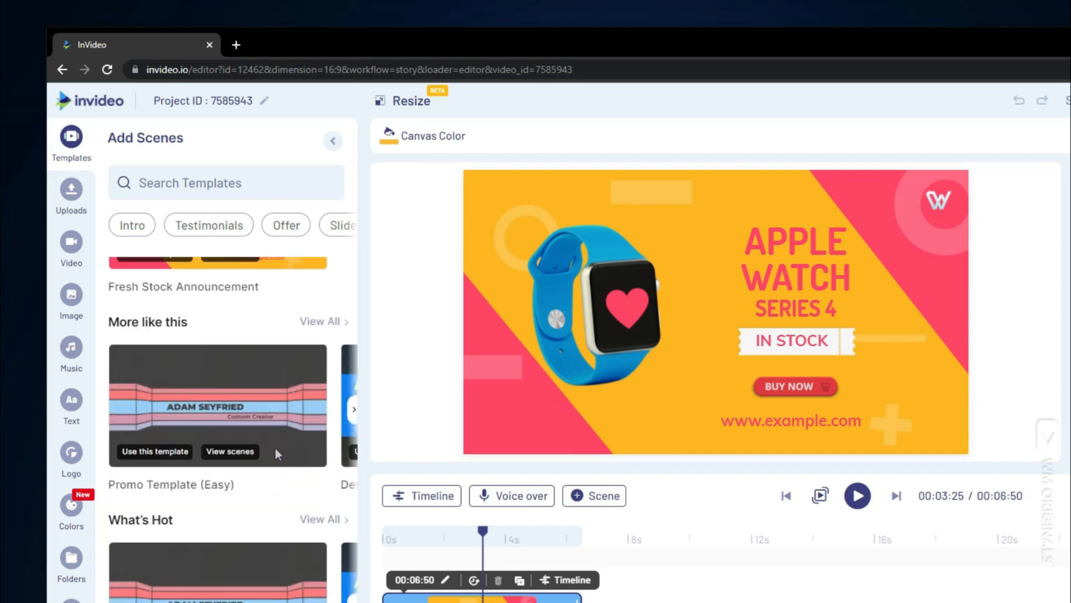
click(71, 193)
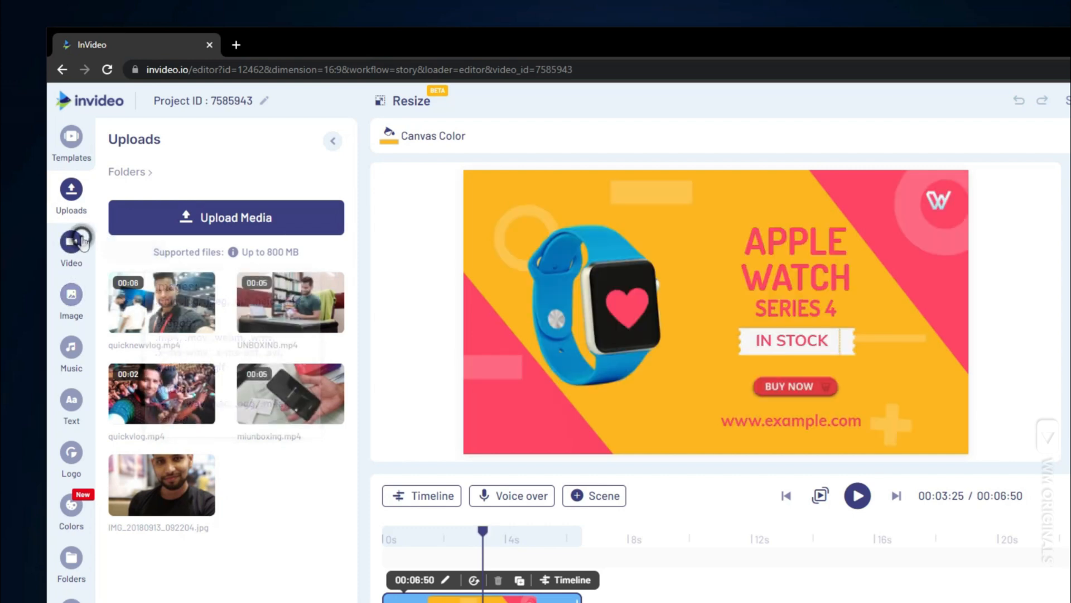
click(76, 263)
scroll(258, 402, down, 5)
scroll(257, 402, up, 5)
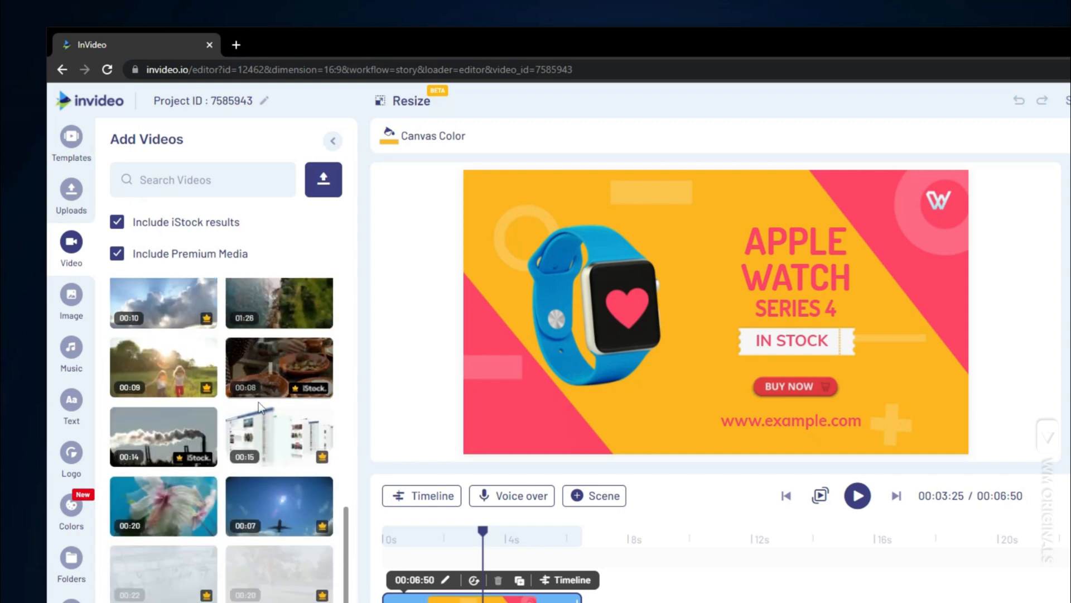
scroll(257, 398, up, 3)
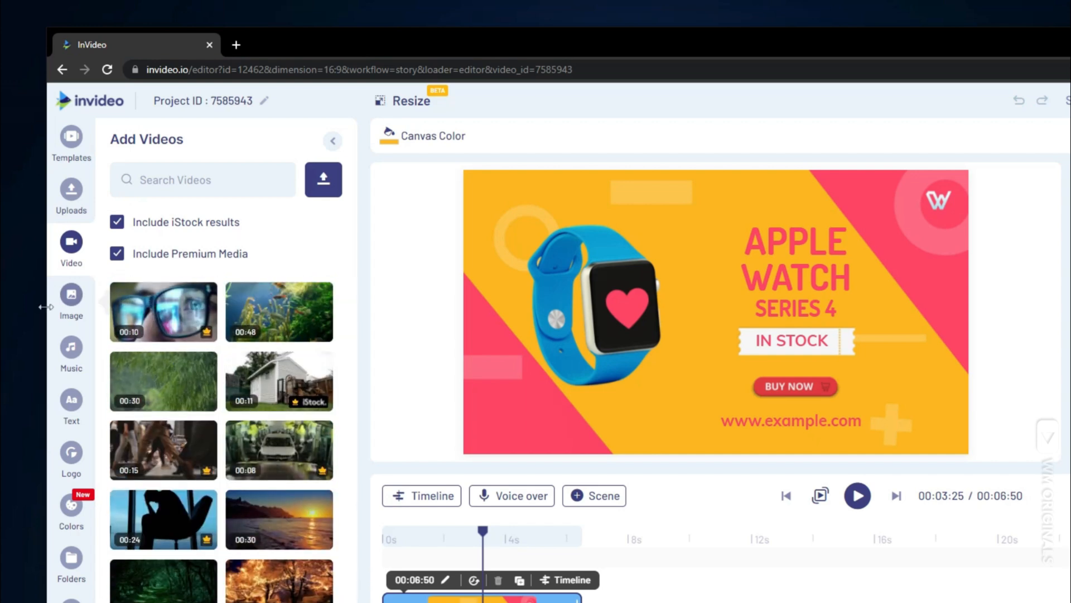
click(73, 297)
scroll(247, 416, down, 5)
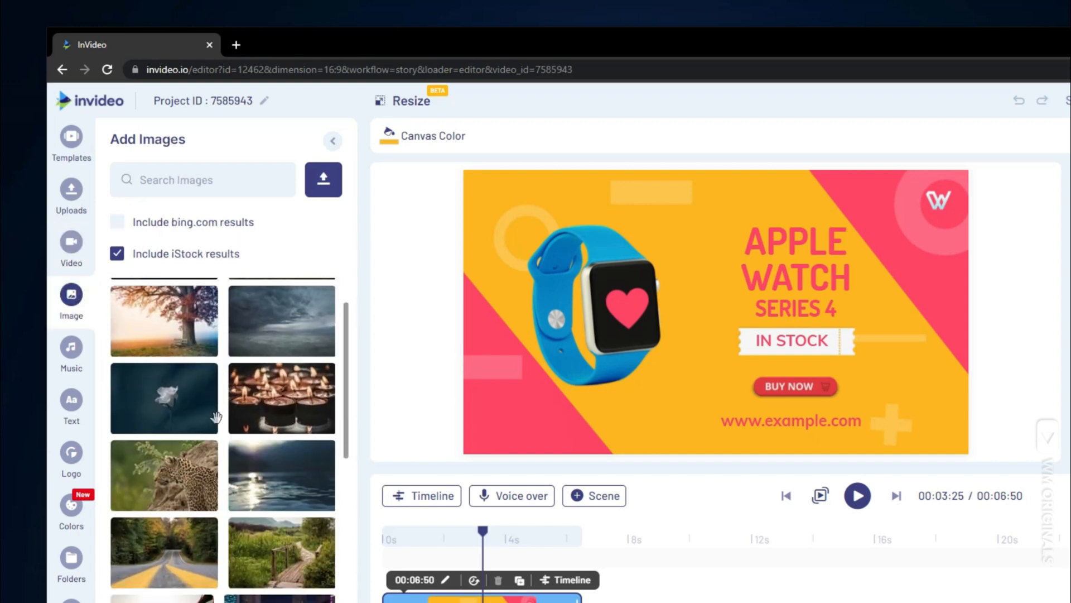
scroll(248, 418, down, 2)
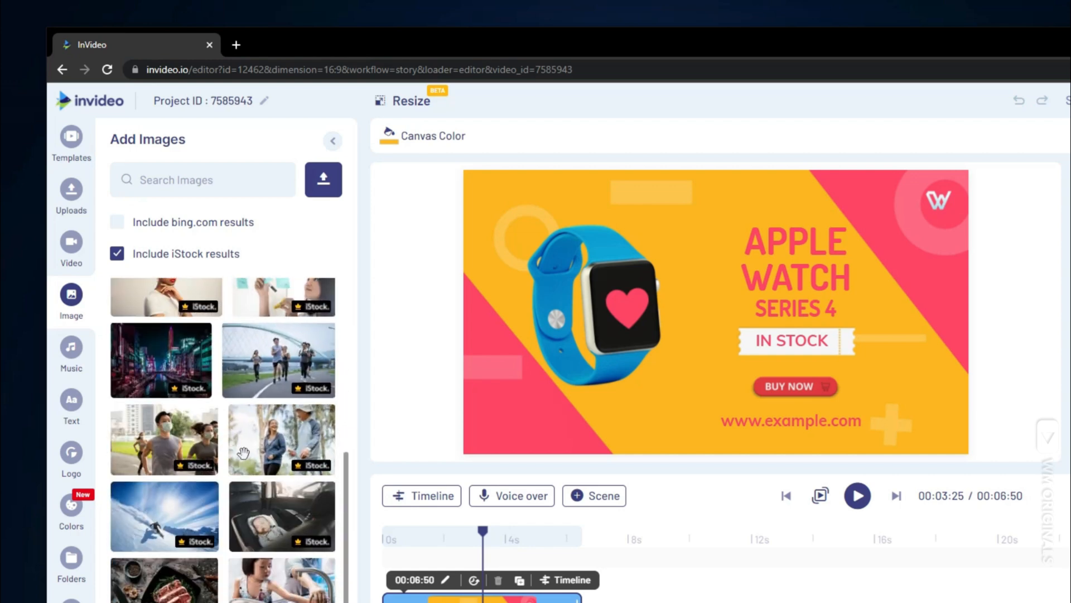
scroll(245, 441, up, 5)
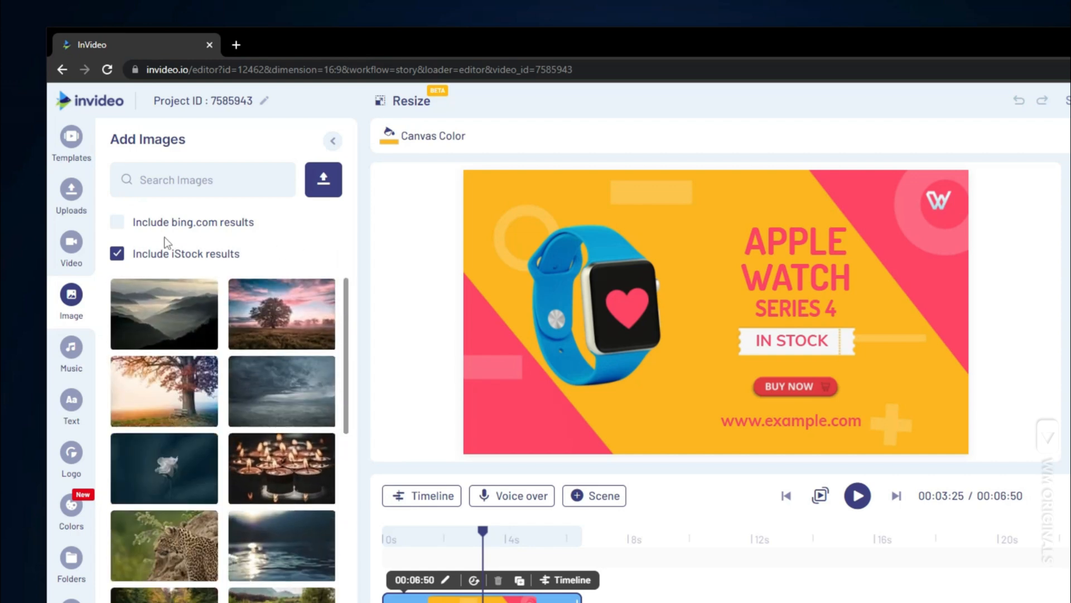
click(118, 224)
Step: Examine the music genres, the text style presets and the uploaded logos available for the project
click(83, 349)
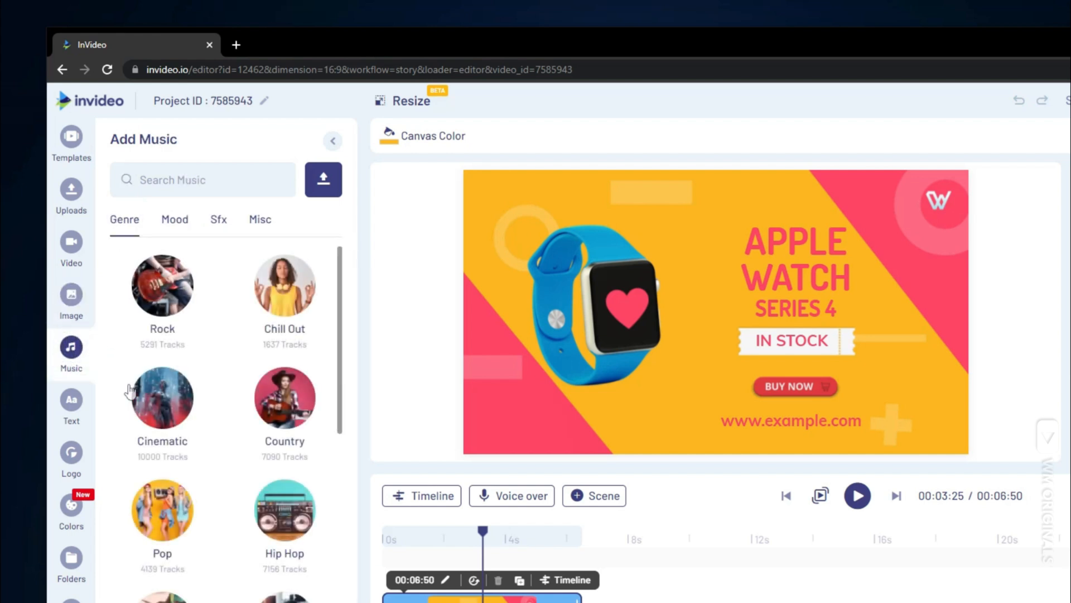
scroll(212, 372, down, 5)
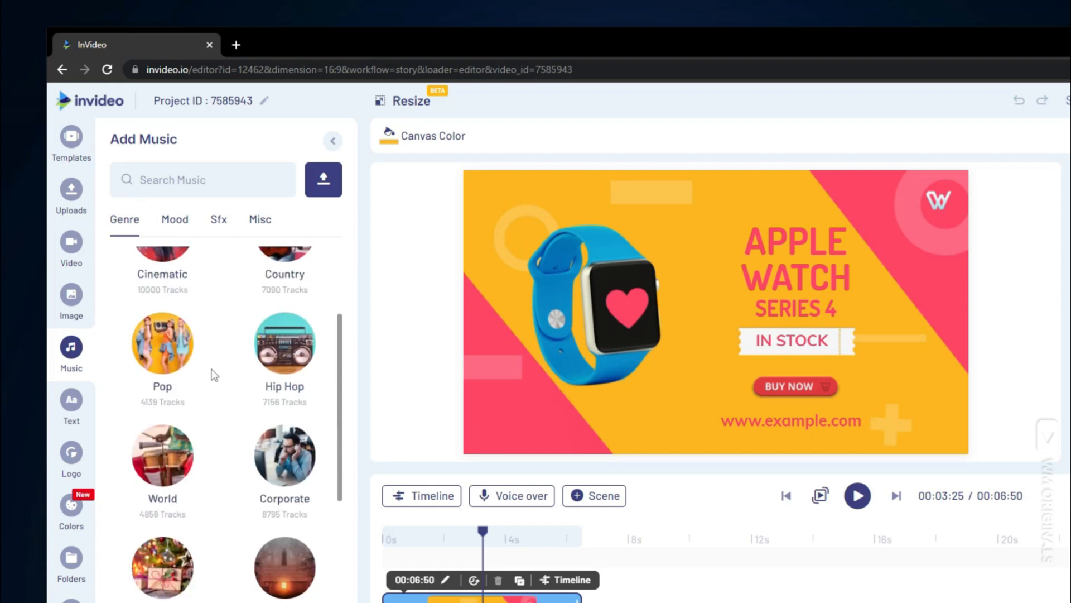
scroll(213, 374, down, 4)
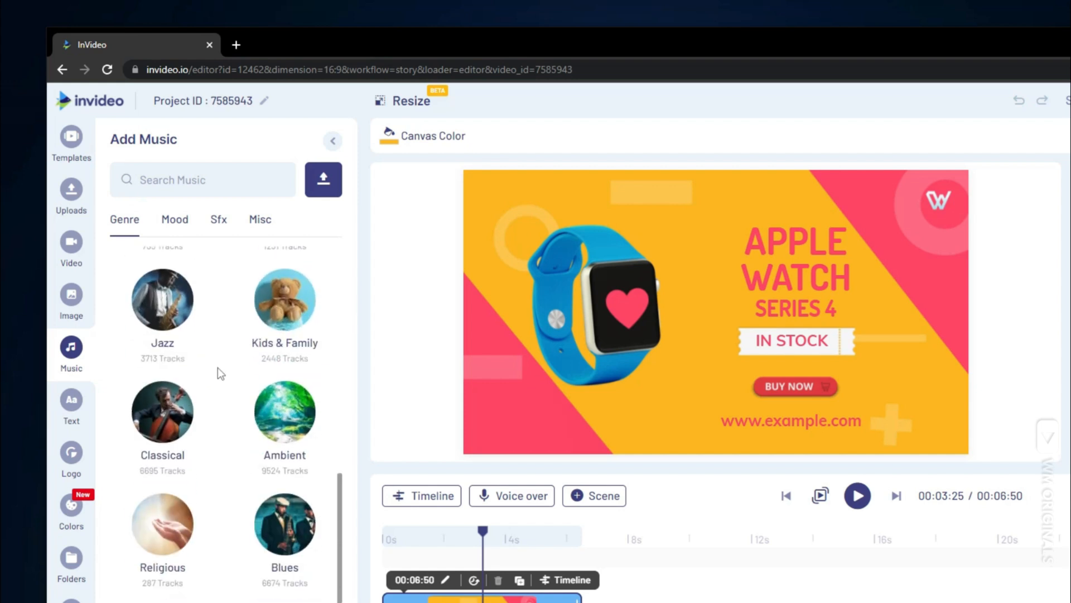
click(80, 407)
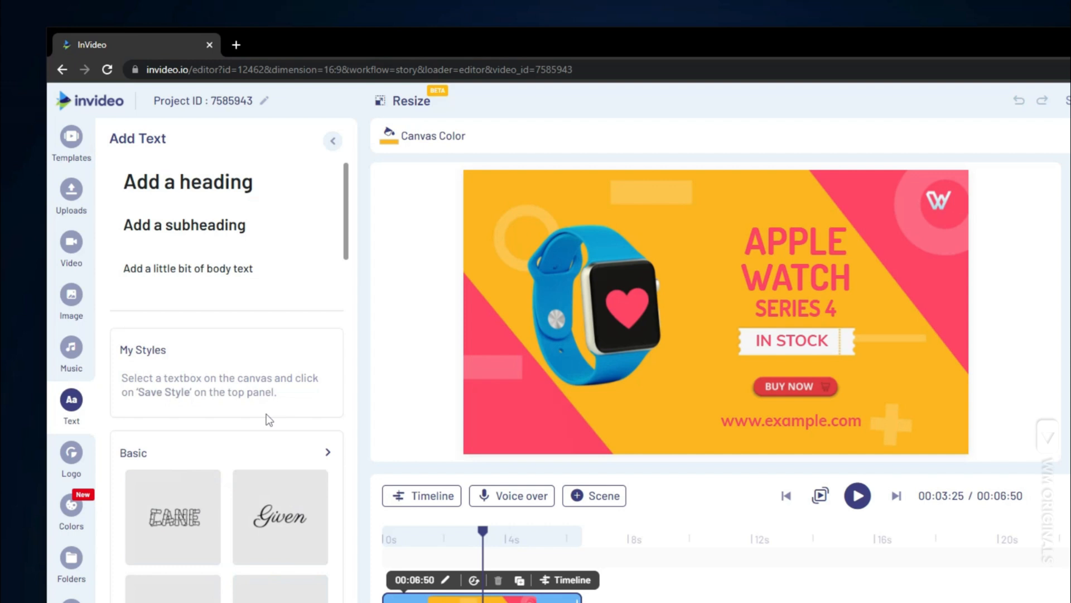
scroll(302, 407, down, 6)
scroll(325, 400, down, 8)
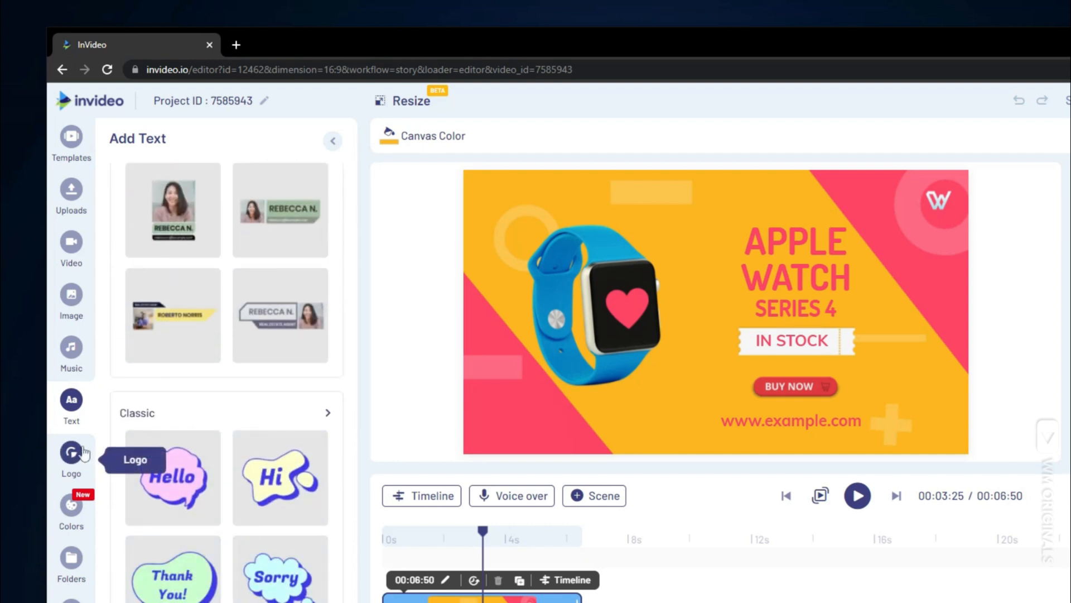
click(81, 451)
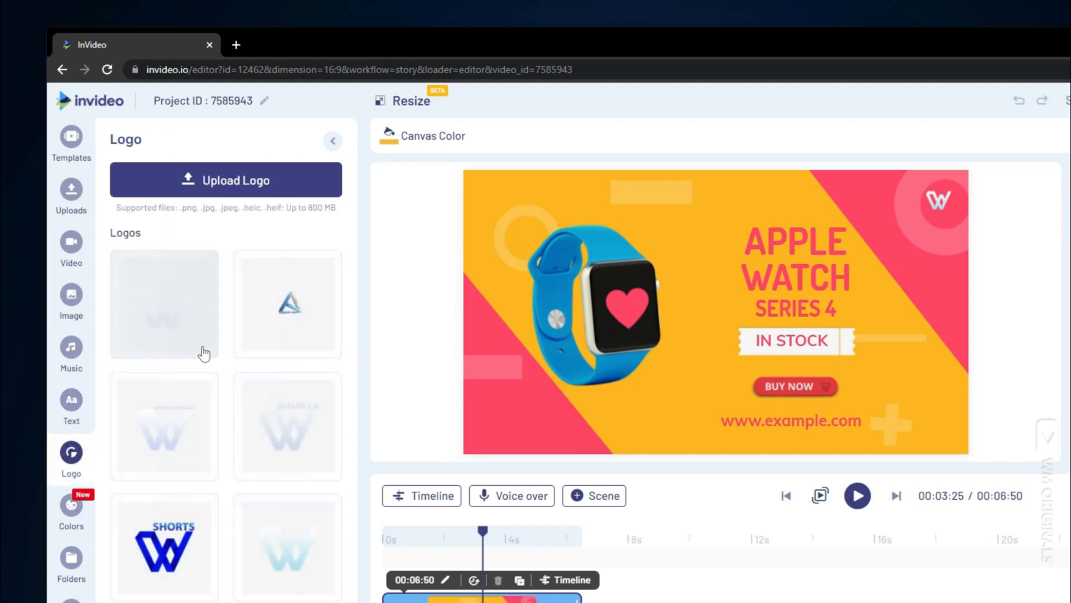
mouse_move(314, 433)
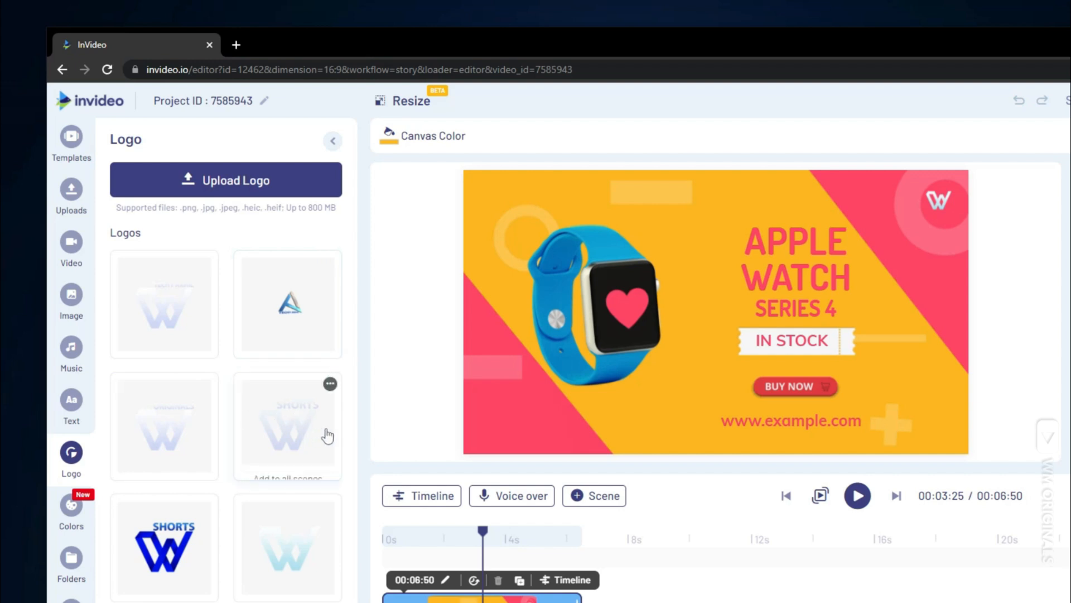
Step: Apply the Cosmic color palette from the Trending palettes to the watch scene
click(71, 505)
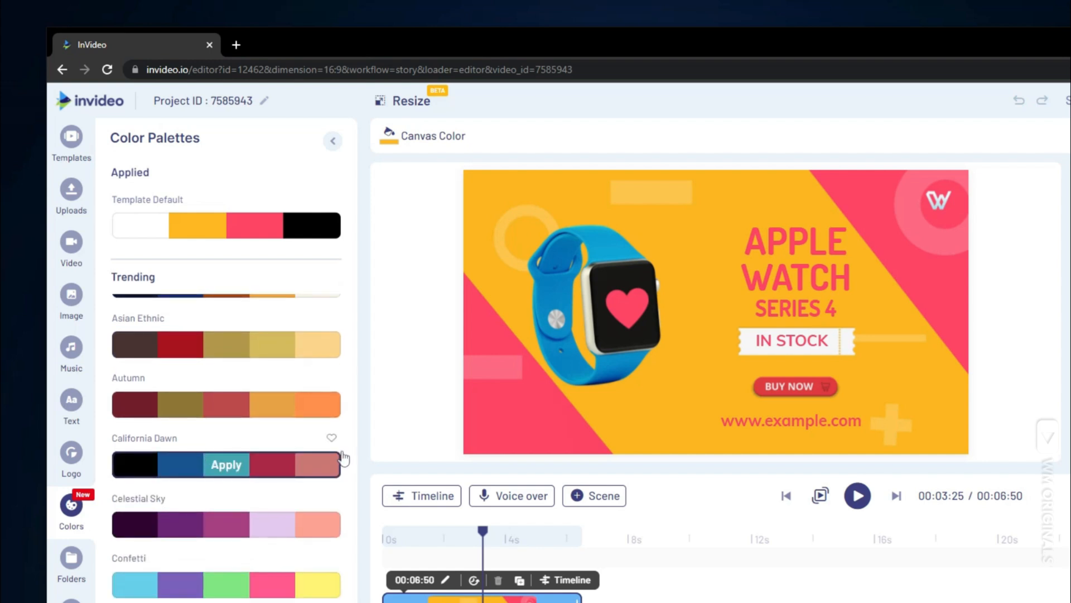
click(229, 463)
click(247, 496)
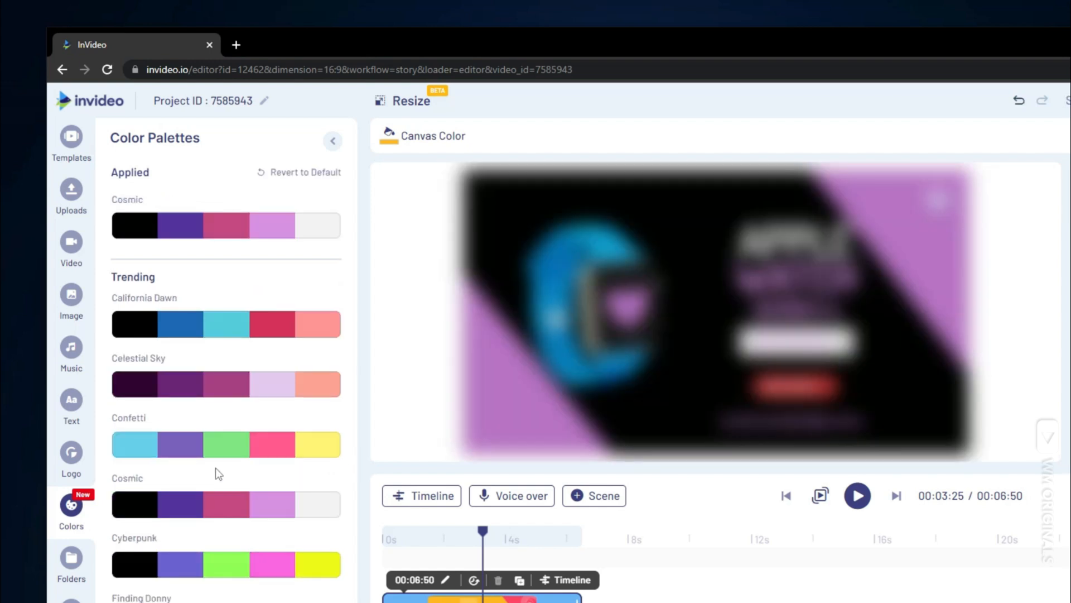
mouse_move(222, 487)
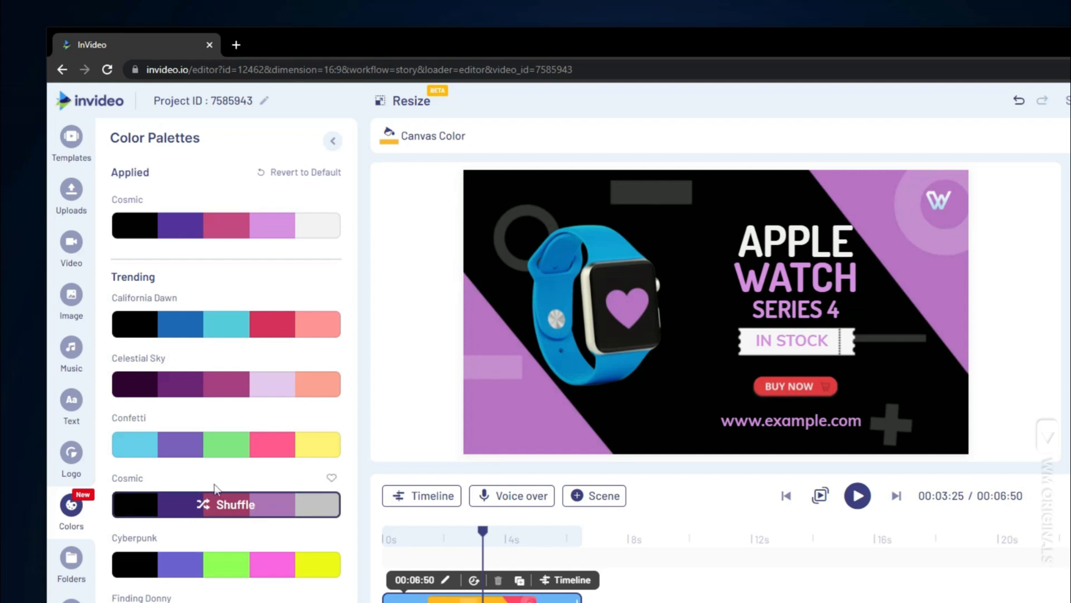
Step: Examine the folders, shapes, masks, collage layouts and Twitter post options, and return to the scene templates
click(81, 566)
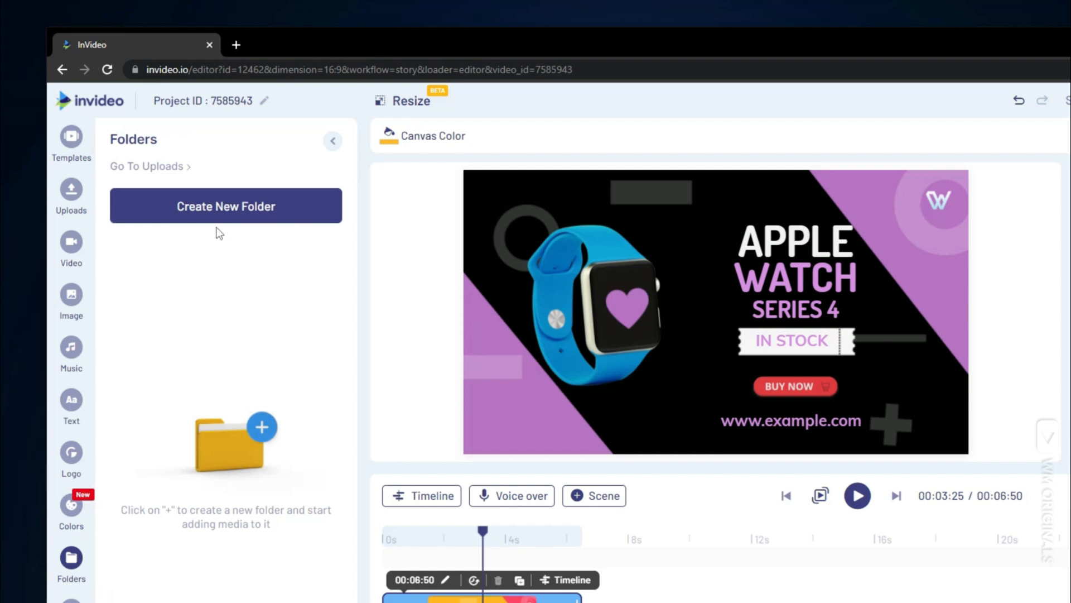
scroll(71, 471, down, 3)
click(72, 505)
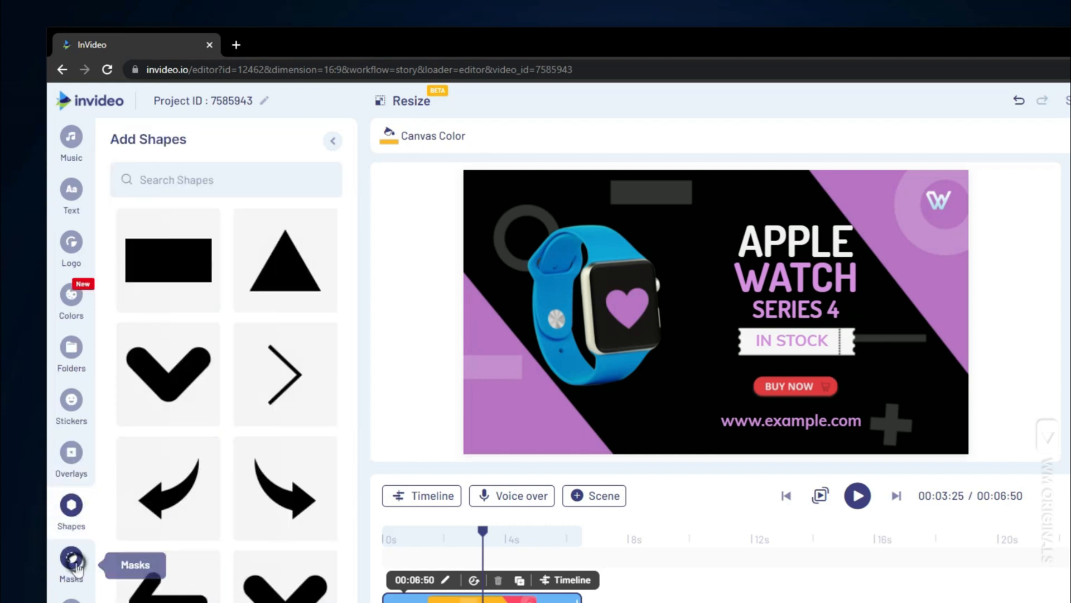
click(71, 557)
click(71, 597)
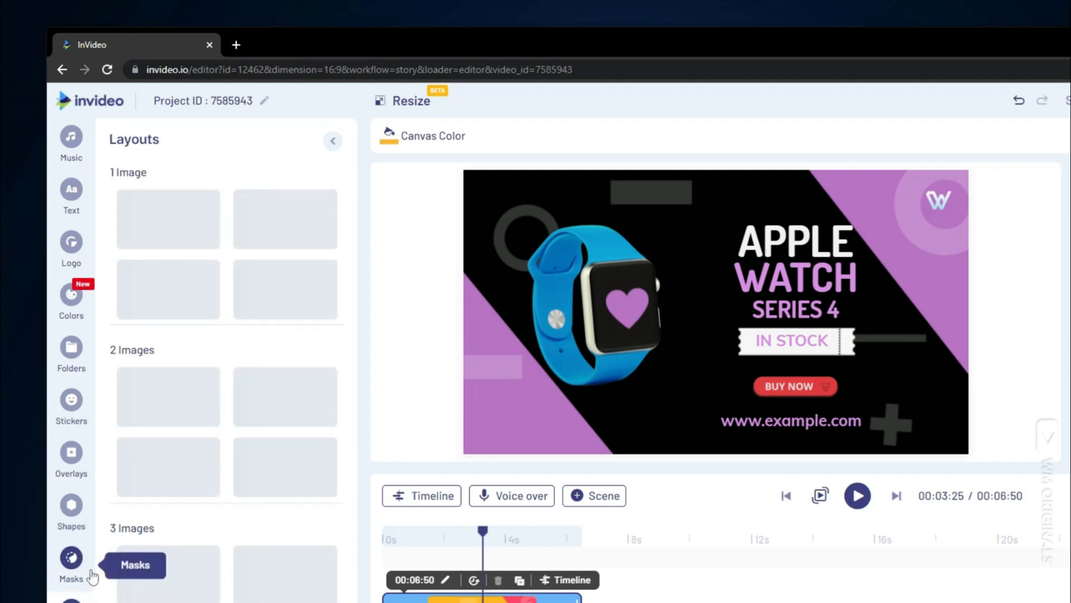
scroll(74, 578, down, 2)
click(73, 575)
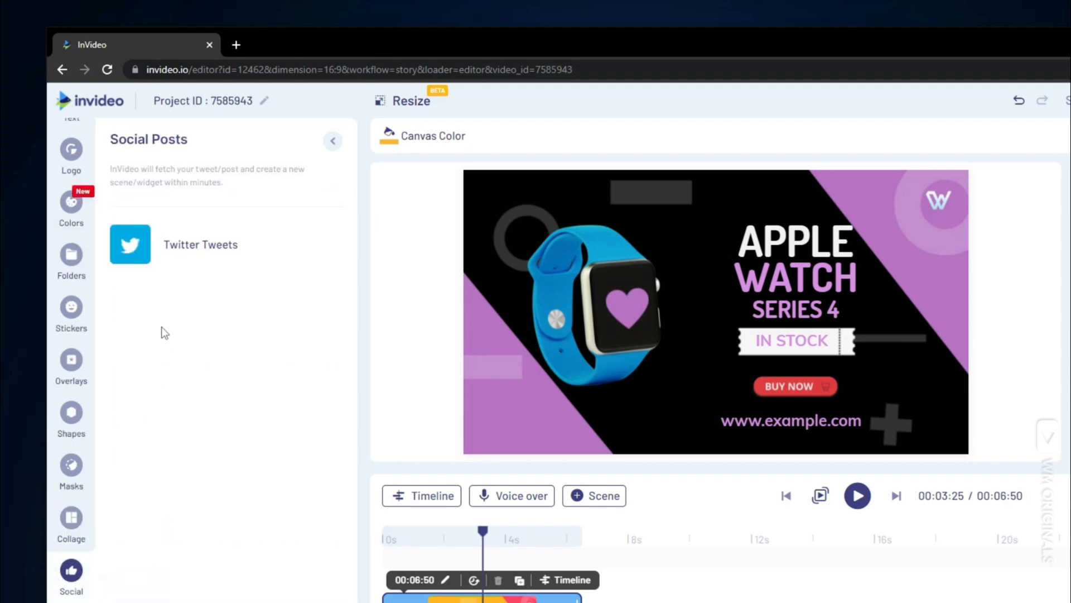
click(171, 258)
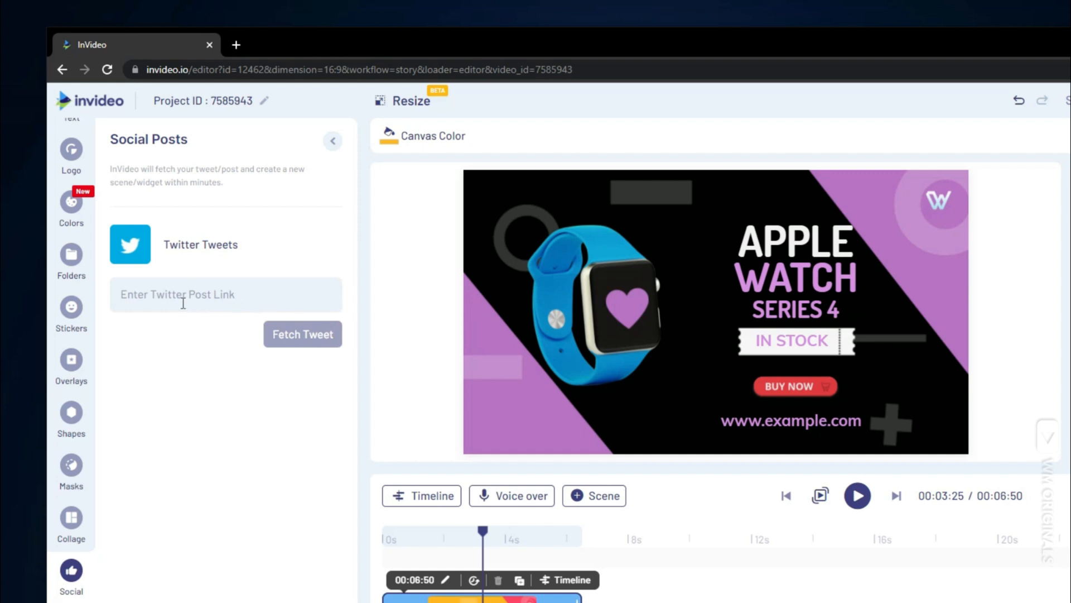
scroll(72, 558, up, 5)
click(68, 140)
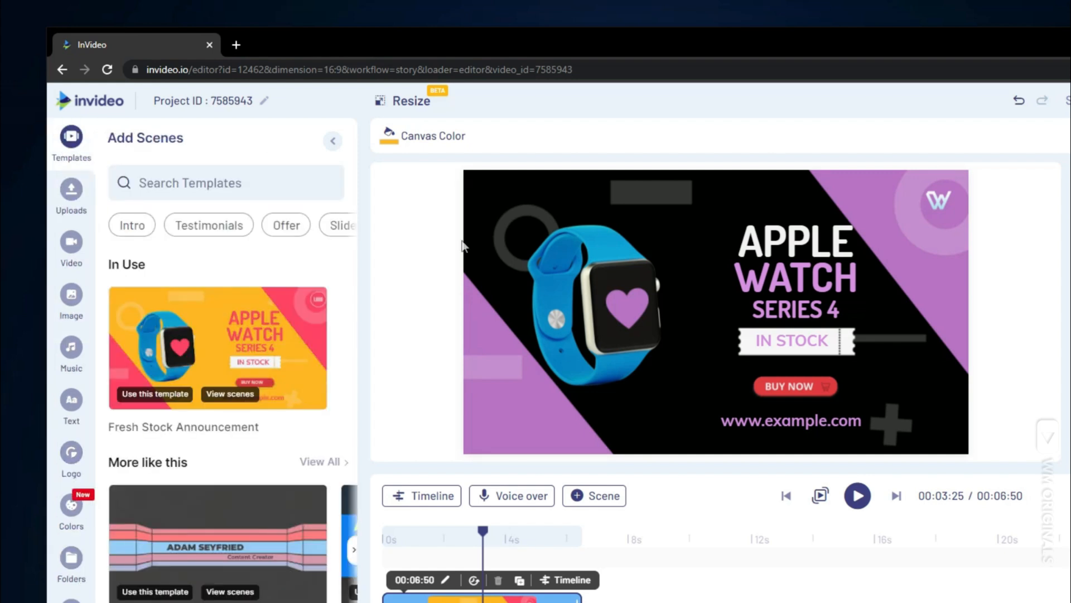
Step: Upload wmoriginalslightlogo.png and use it to replace the logo in the upper corner of the scene
click(943, 203)
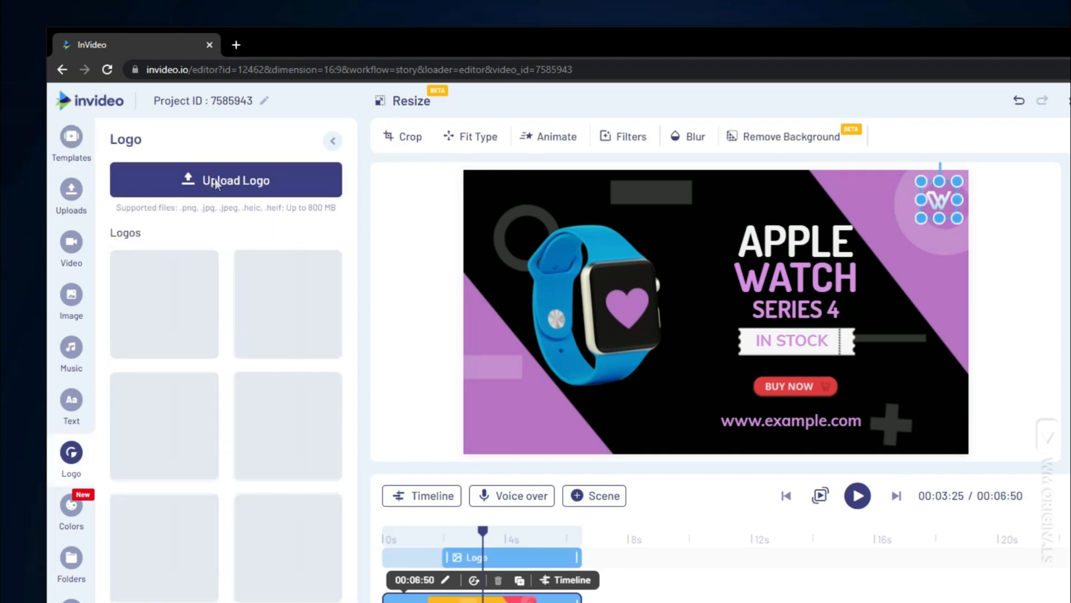
click(216, 182)
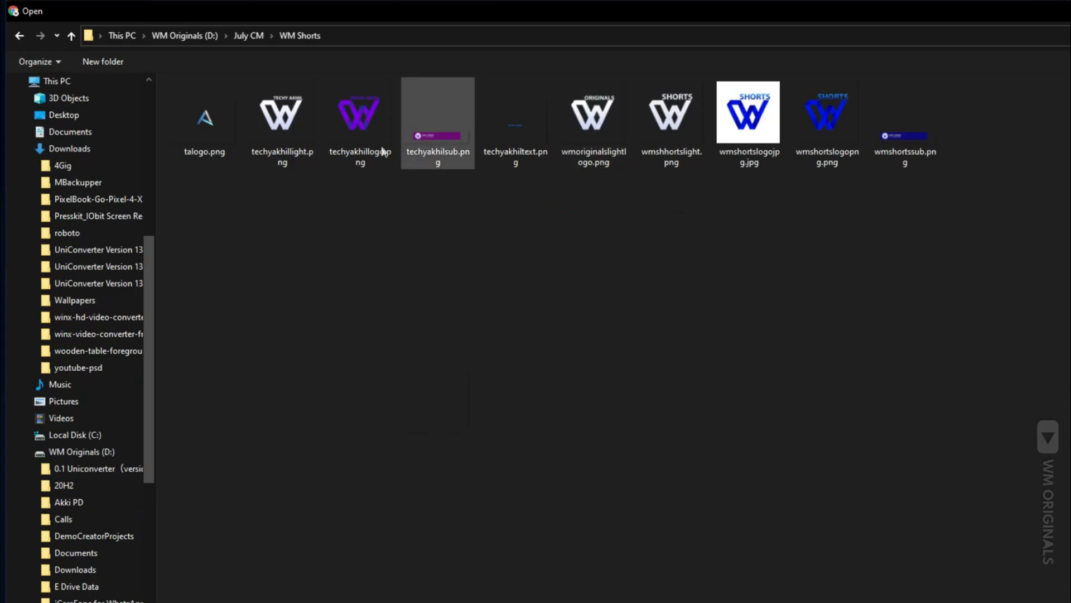
double_click(600, 134)
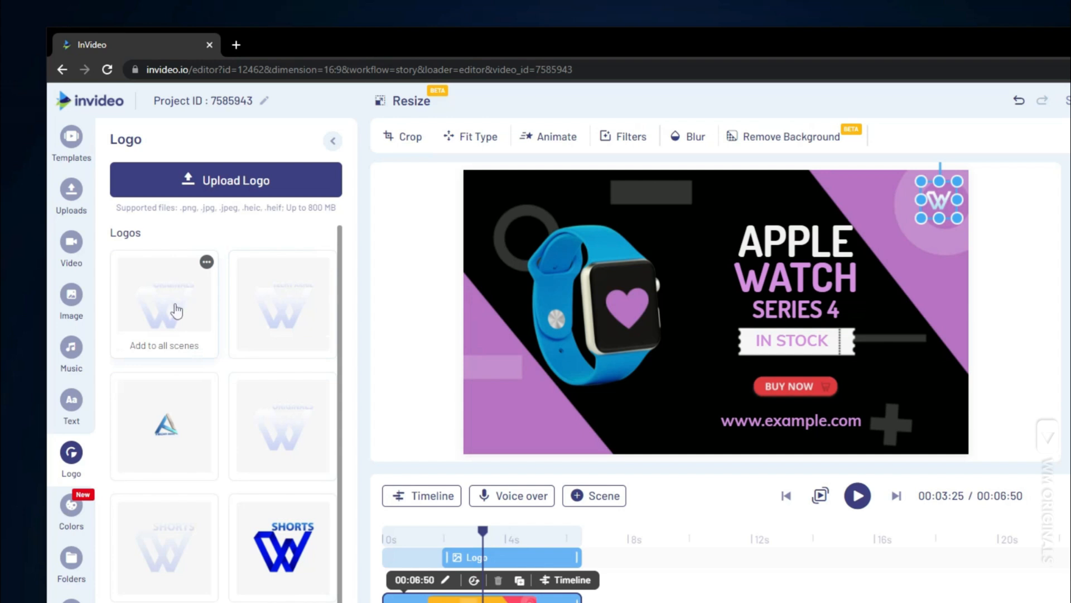
click(176, 310)
drag(950, 215, 939, 211)
click(995, 230)
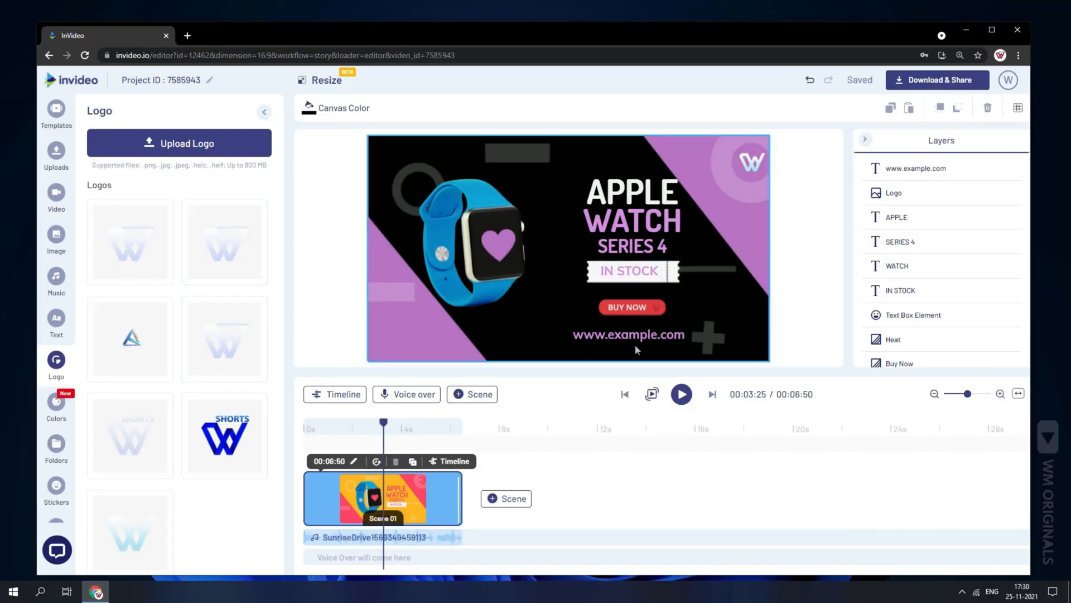
click(650, 334)
double_click(651, 334)
text(www.wmoriginals.in)
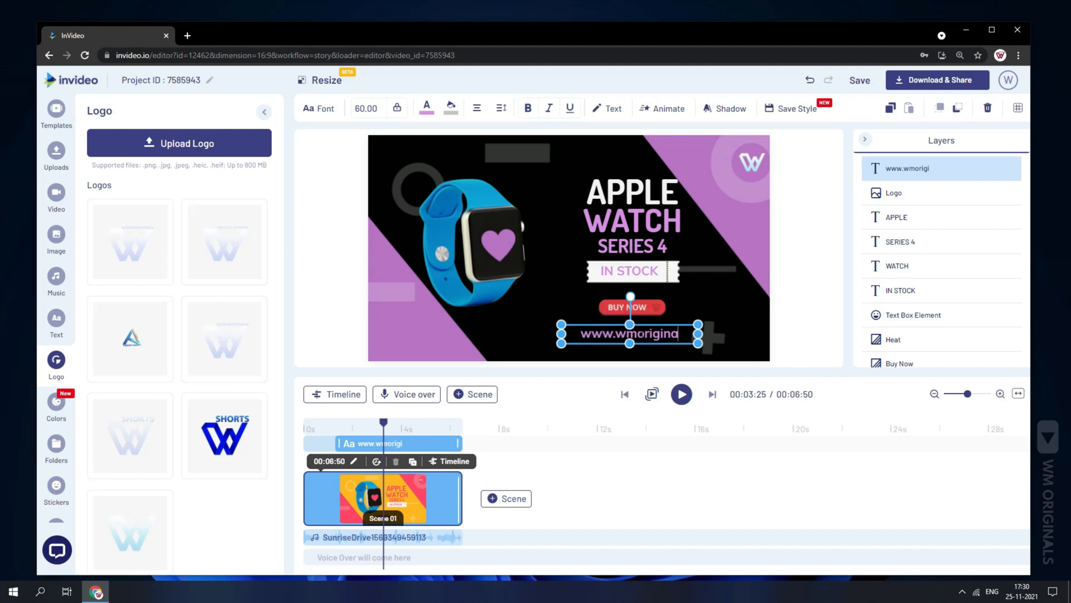
click(831, 318)
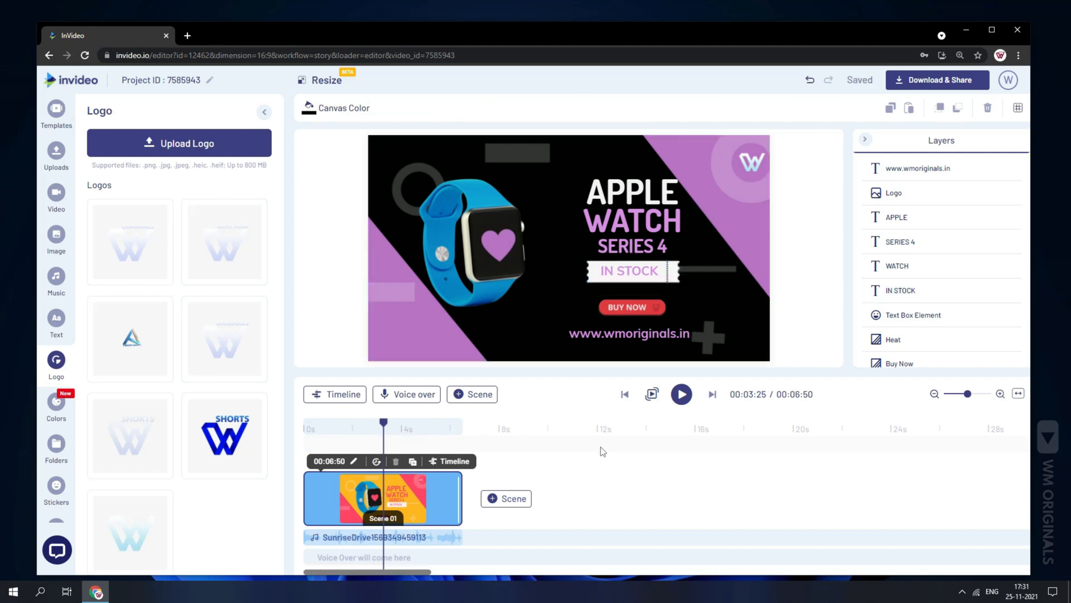
Step: Look at the choices for adding a voice over and for adding another scene
click(409, 396)
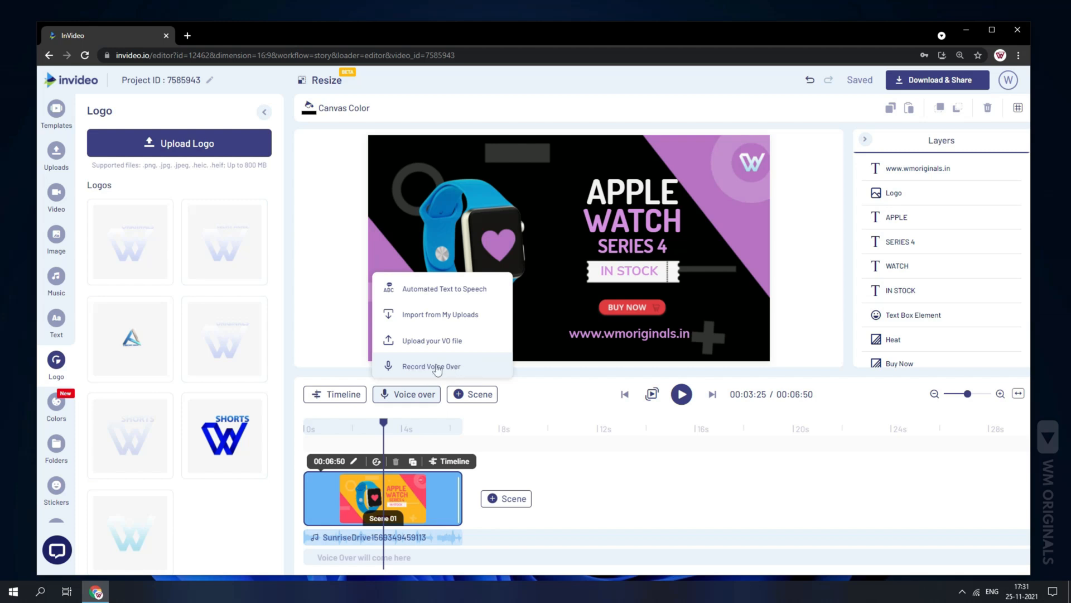
click(504, 501)
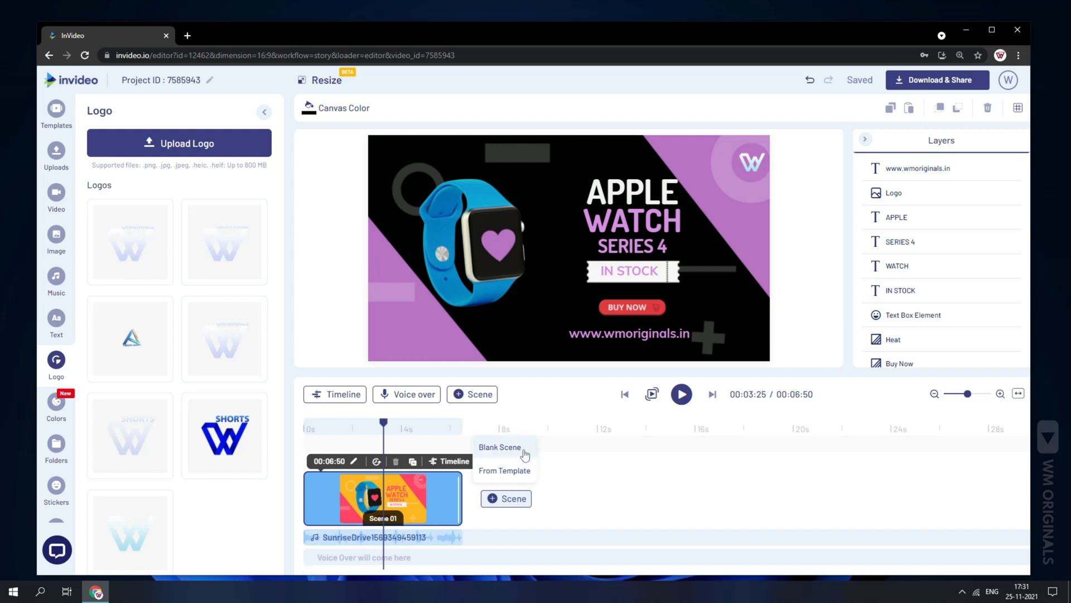
click(561, 475)
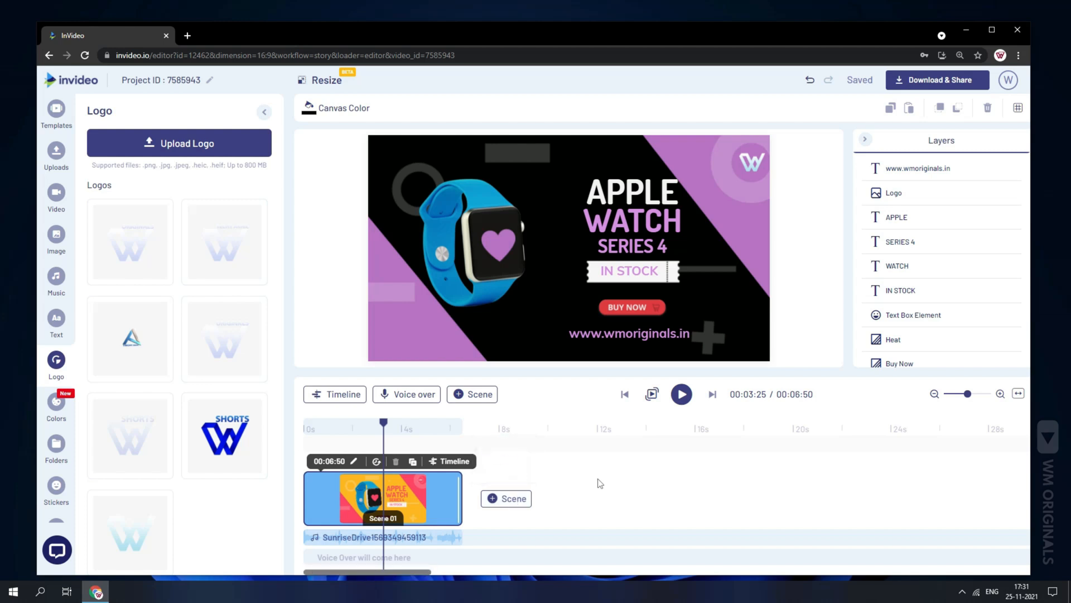
Step: Play the edited video from the beginning of the timeline
drag(381, 422, 306, 422)
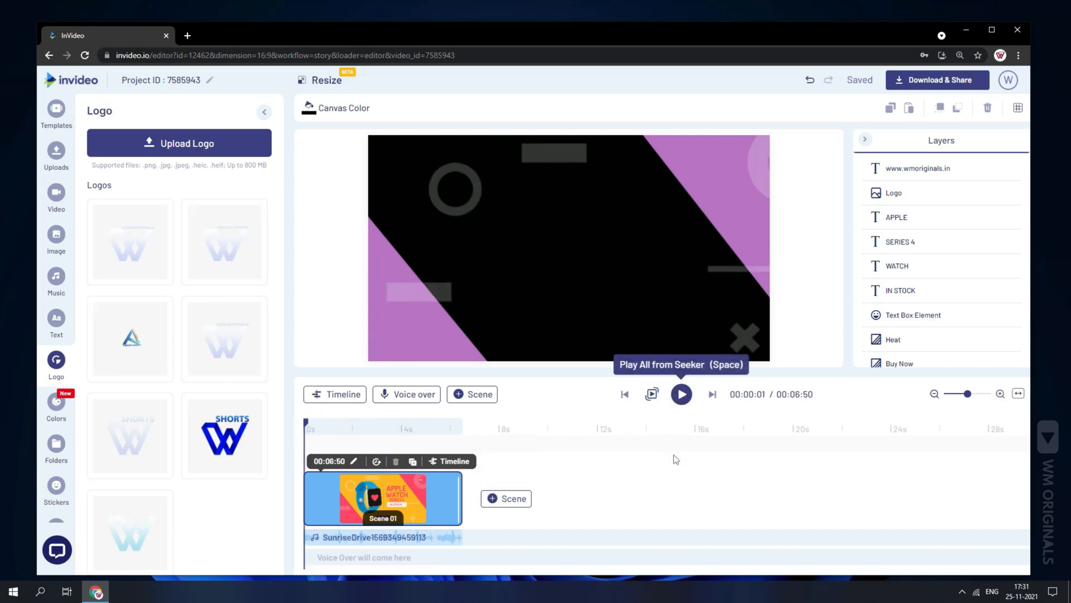
key(space)
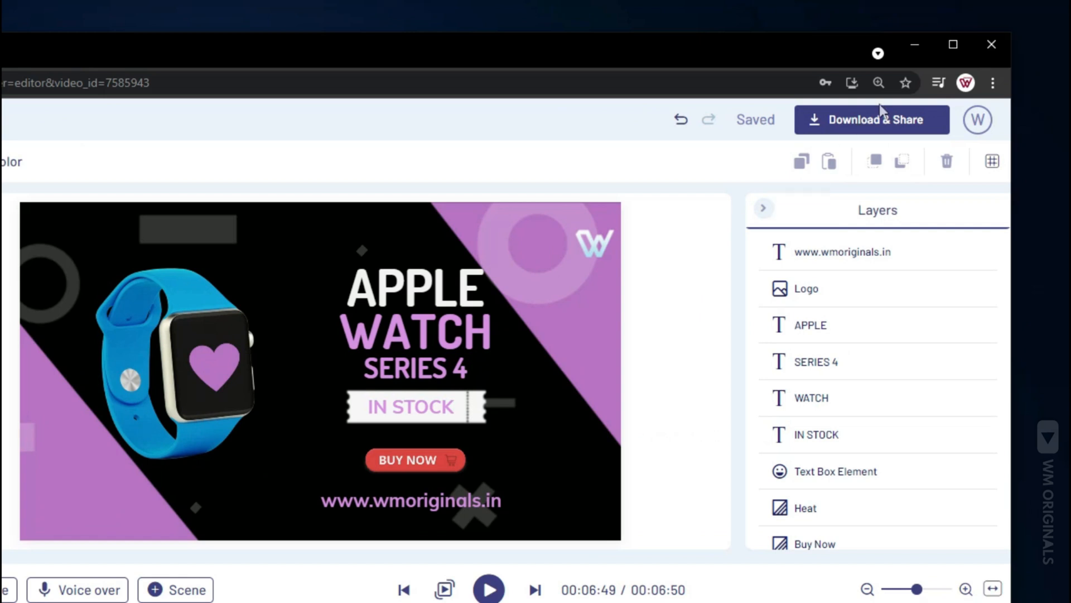
Step: Export the finished video at the default 1080p resolution
click(882, 126)
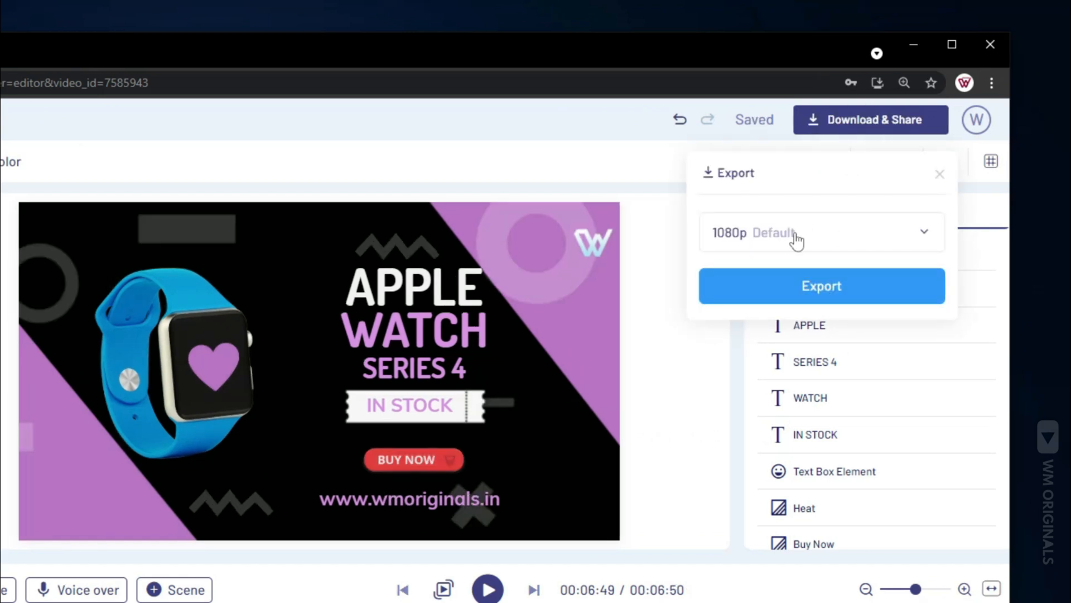
click(859, 232)
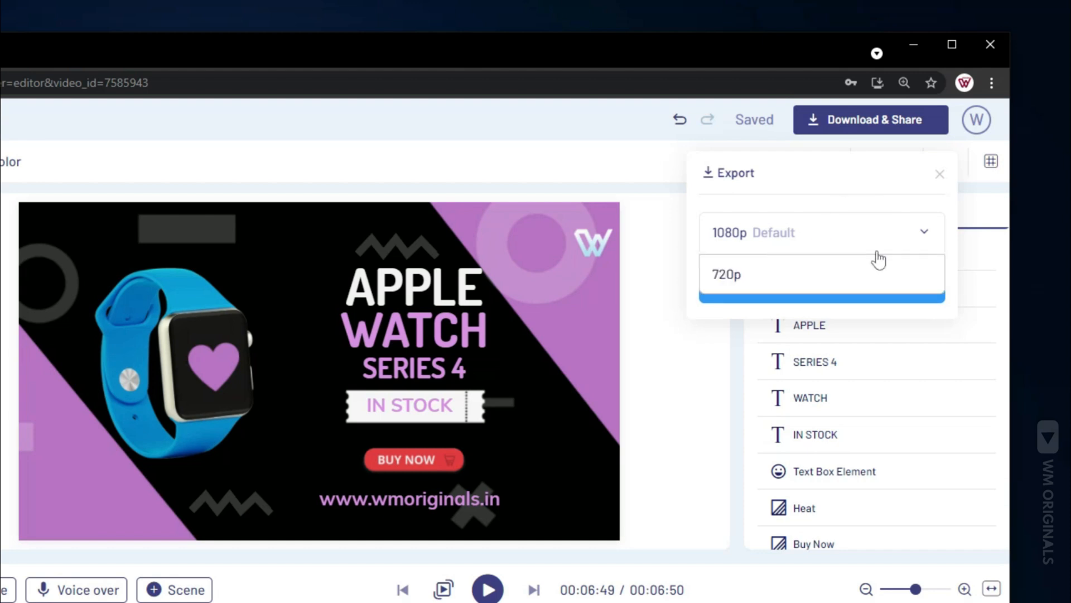
click(827, 236)
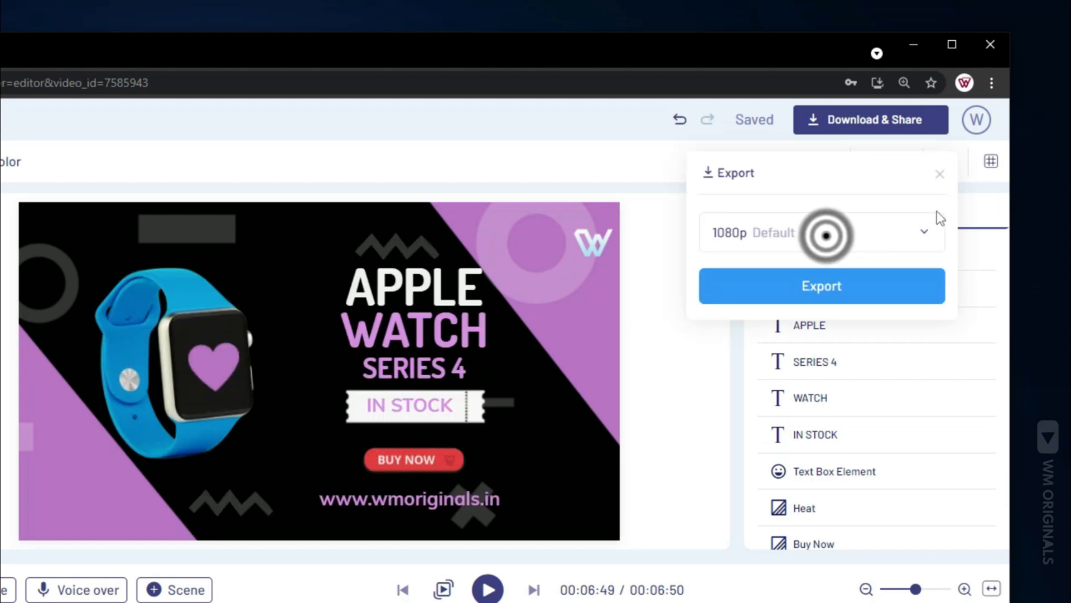
click(844, 286)
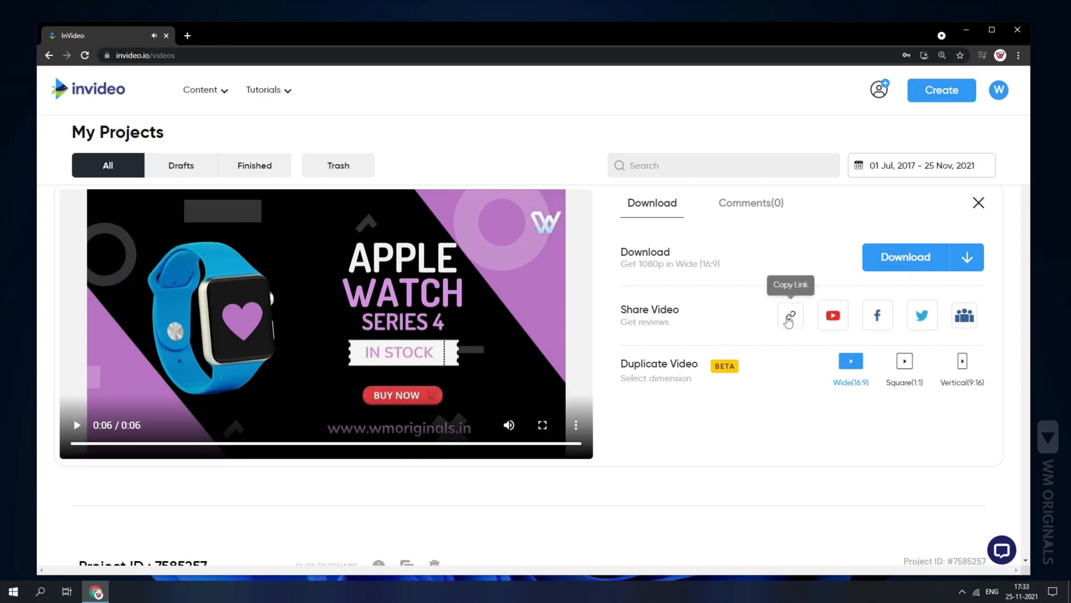
Step: Copy the exported video's share link and open the downloaded MP4 file
click(789, 317)
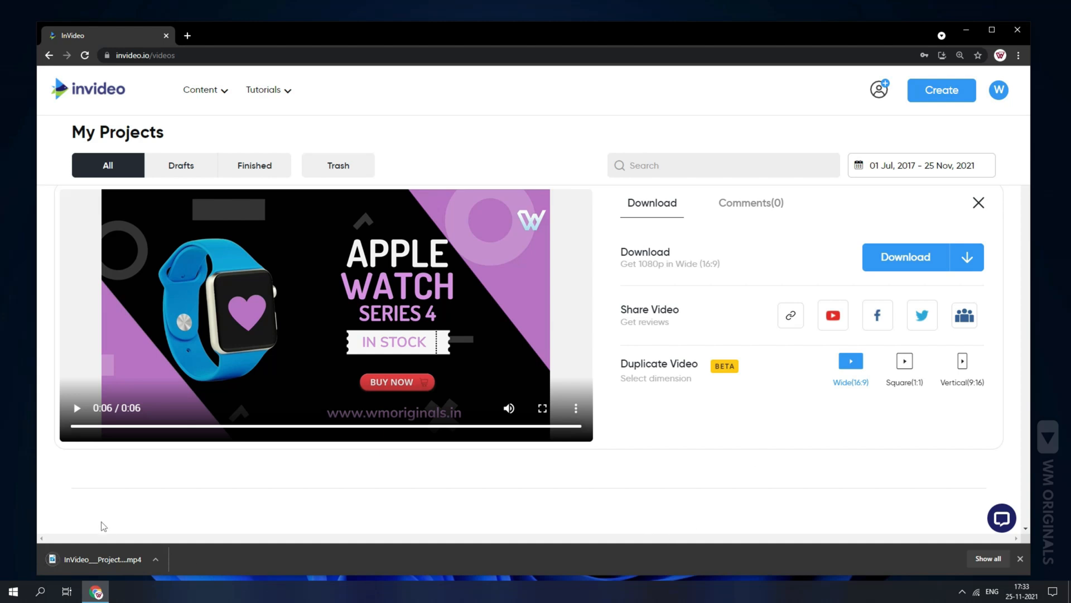
click(80, 558)
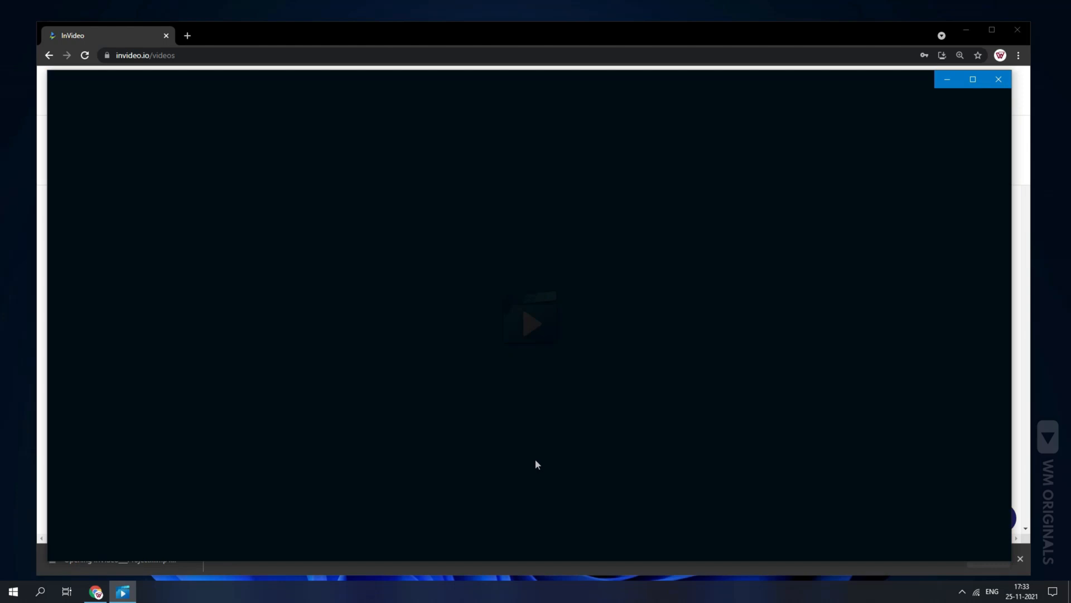